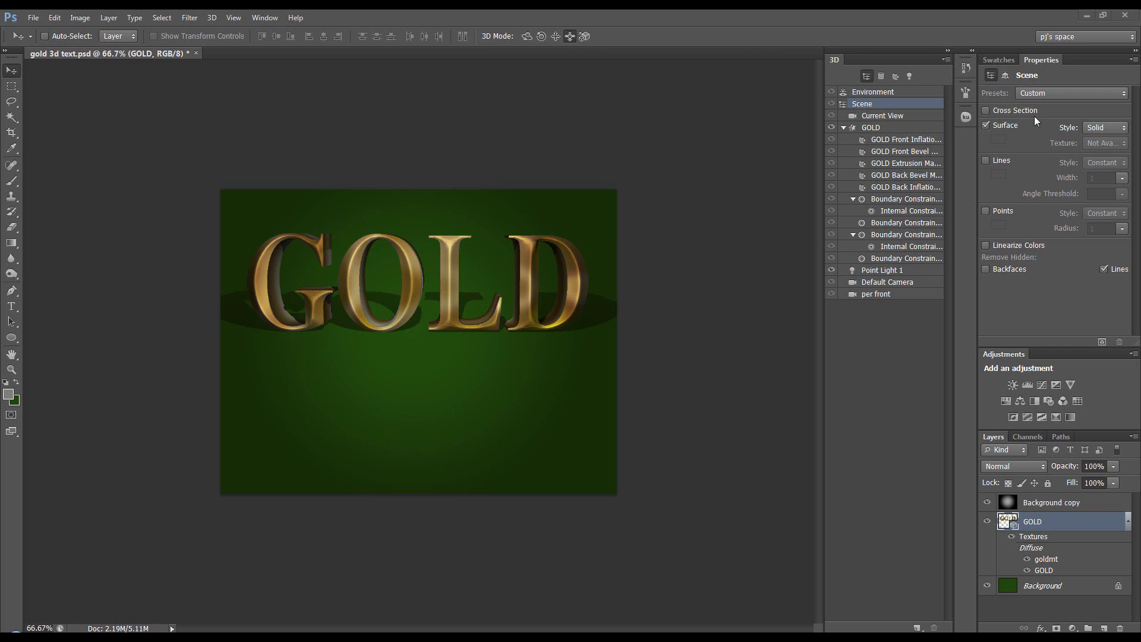
- Orbit the finished gold 3D text from the Current View to show the letters' sides
left_click(901, 116)
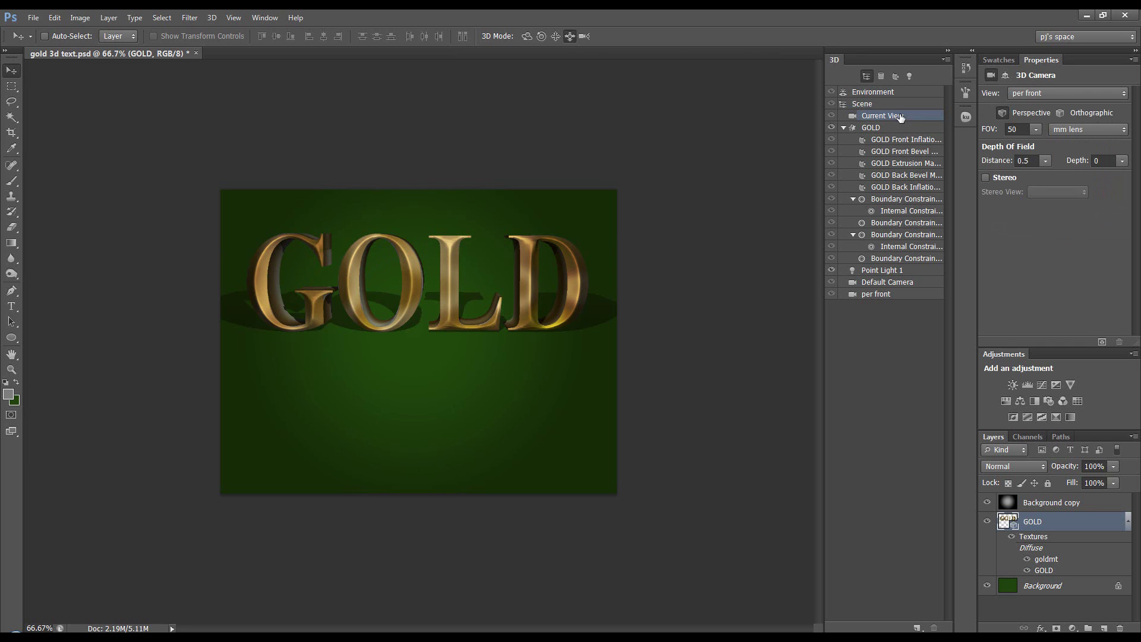
left_click(528, 37)
mouse_move(453, 288)
left_mouse_down()
mouse_move(504, 274)
mouse_move(453, 288)
left_mouse_up()
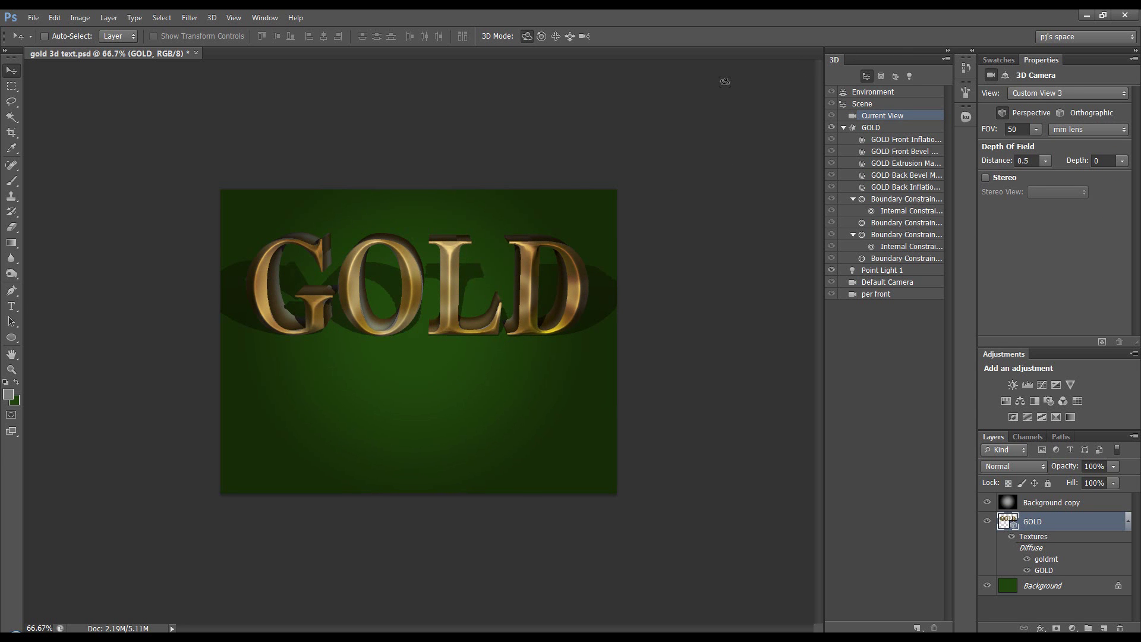
- Revert the document to its blank starting snapshot in History and switch to Firefox
left_click(965, 67)
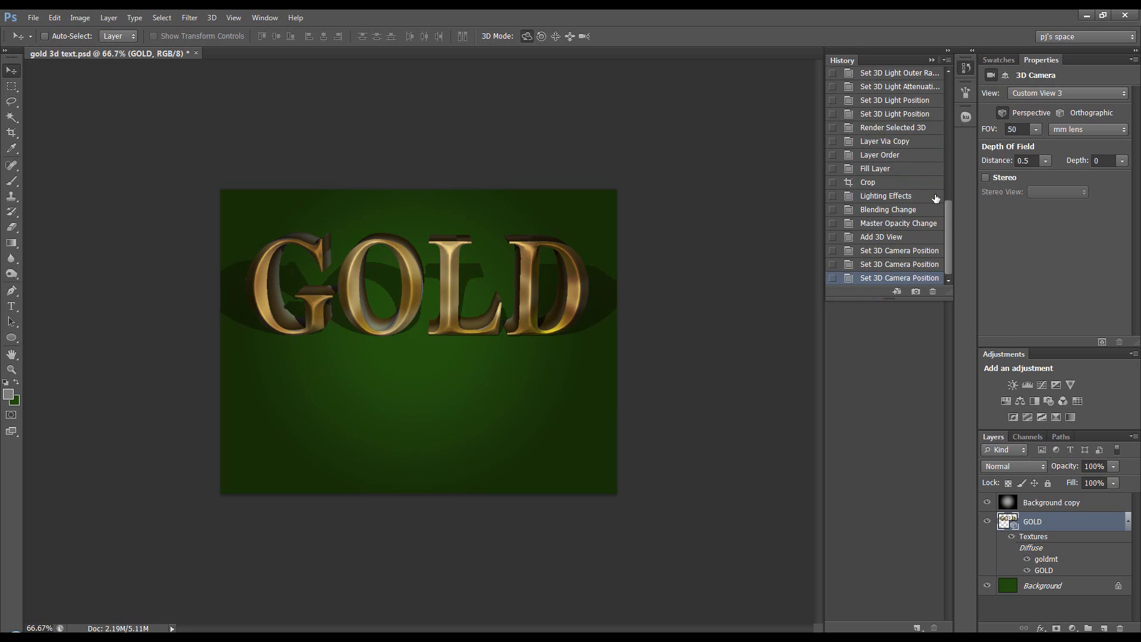
left_click_drag(948, 206, 954, 78)
left_click(923, 79)
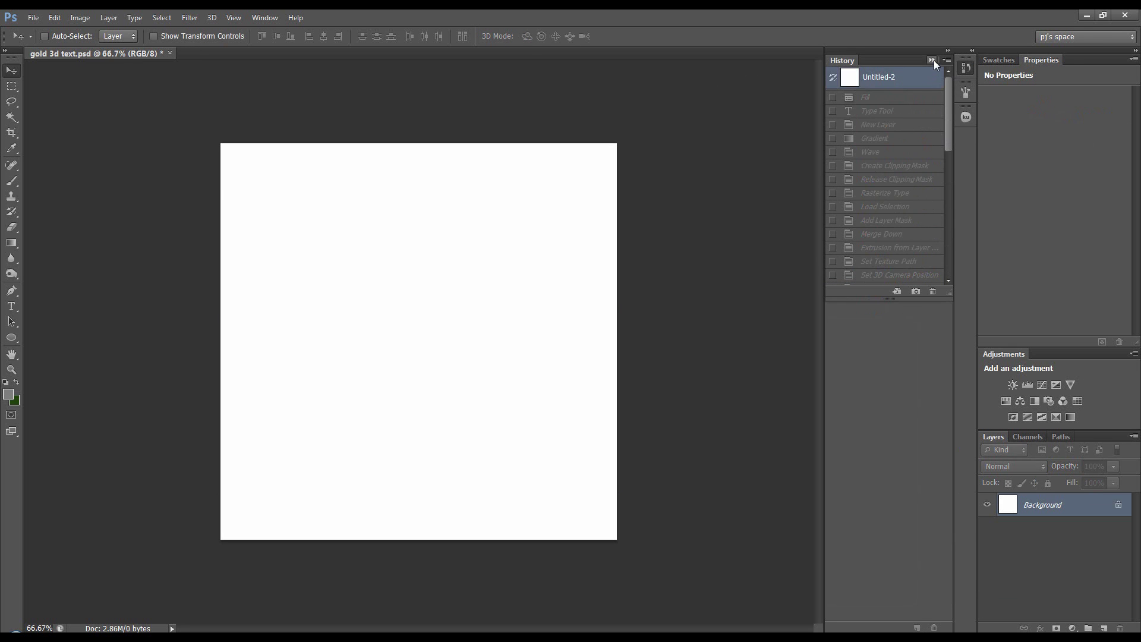
left_click(932, 60)
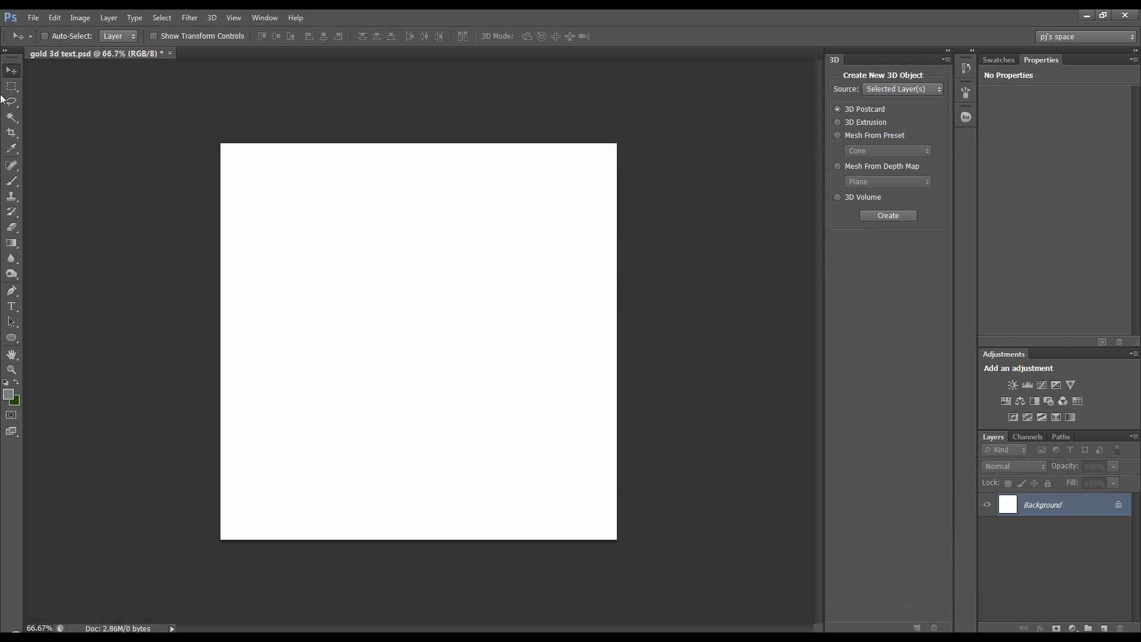
key("alt+Tab")
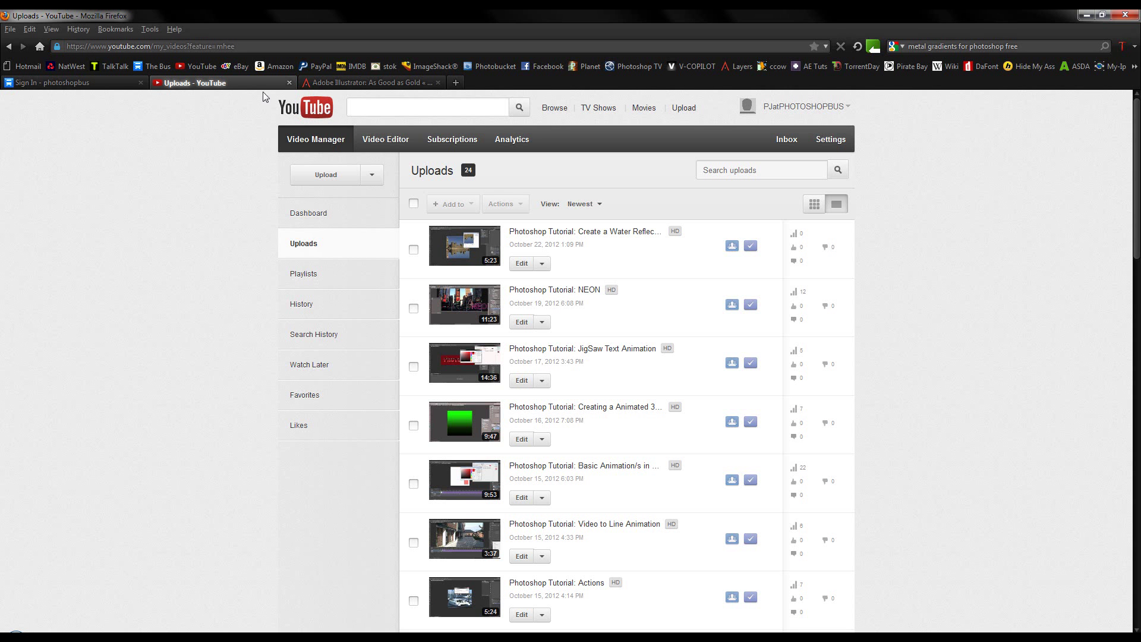
- Switch from Firefox back to the blank gold 3d text.psd document in Photoshop
key("alt+Tab")
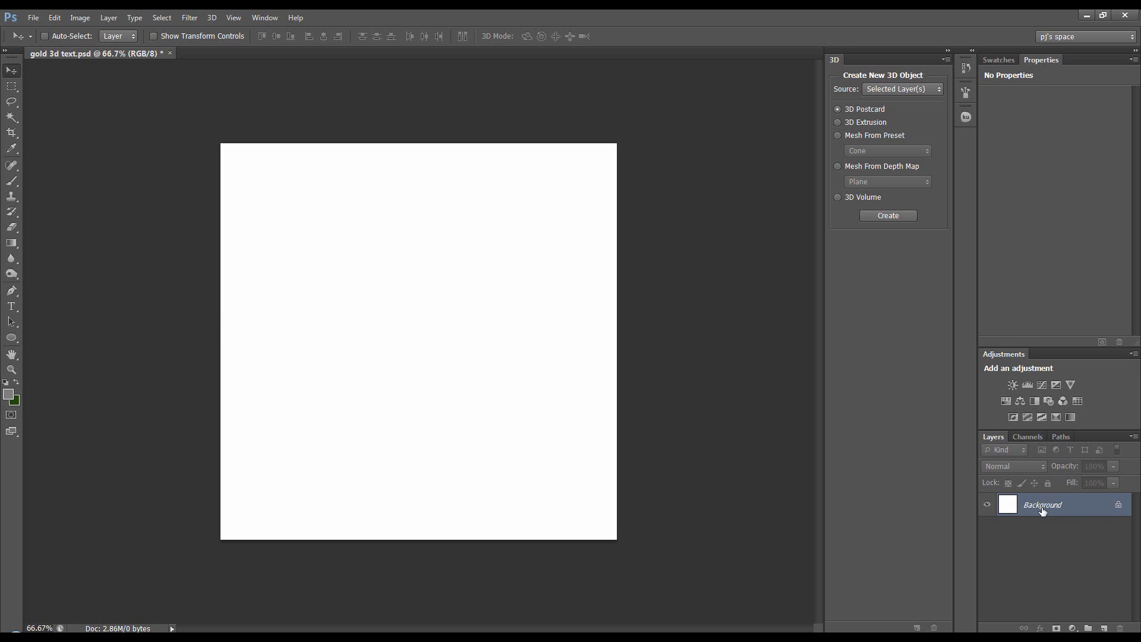
- Fill a new layer with a radial gold preset gradient
left_click(11, 243)
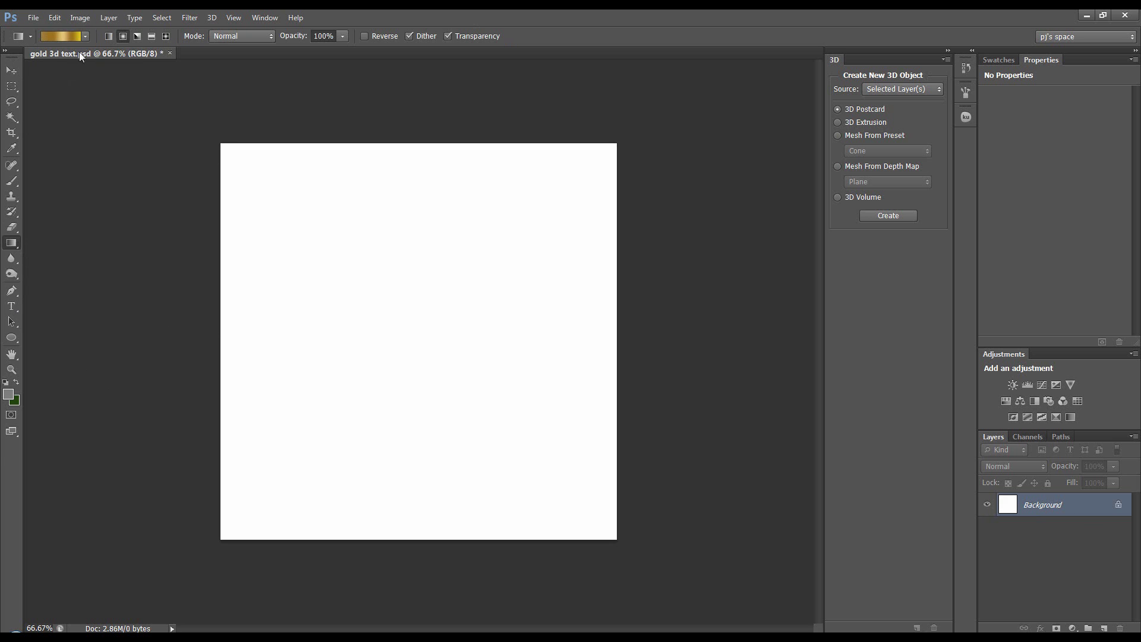
left_click(84, 36)
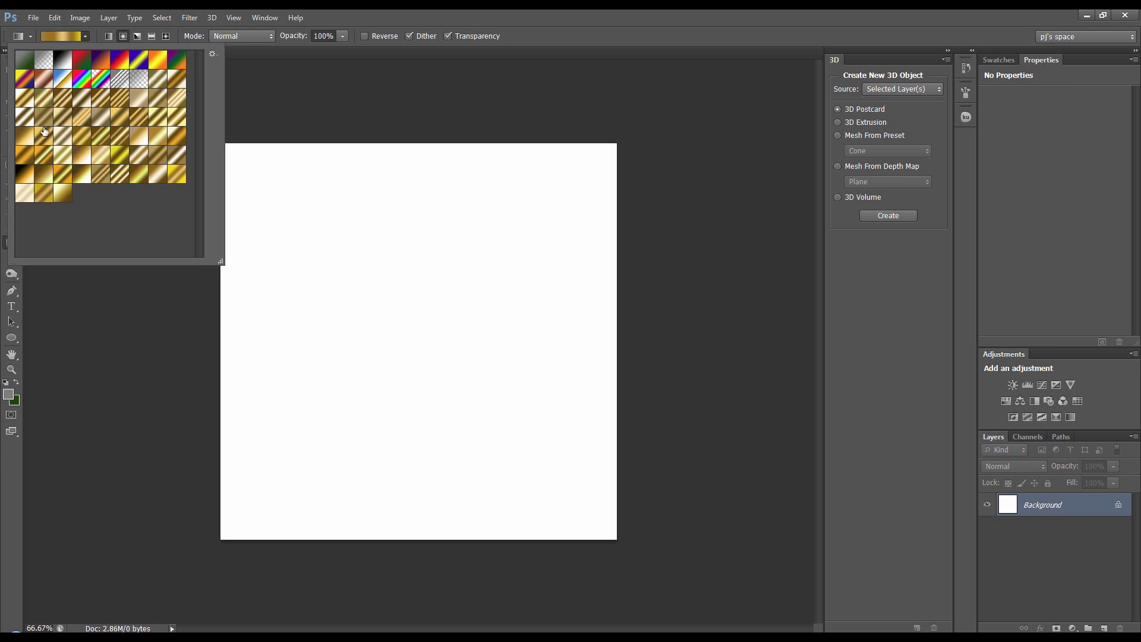
left_click(84, 37)
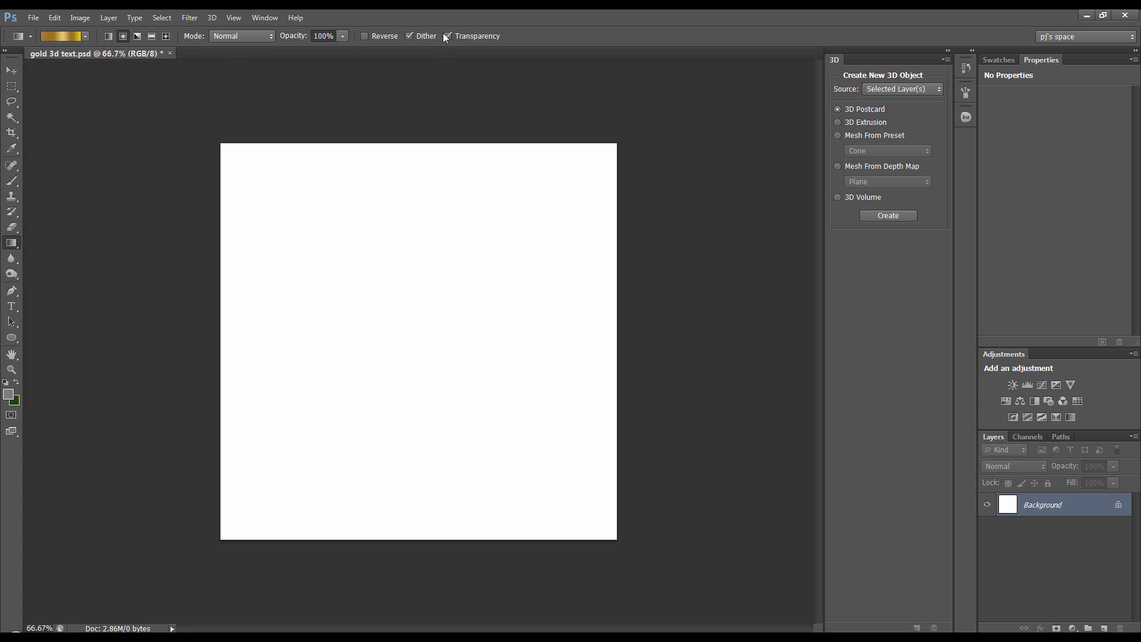
left_click(1104, 628)
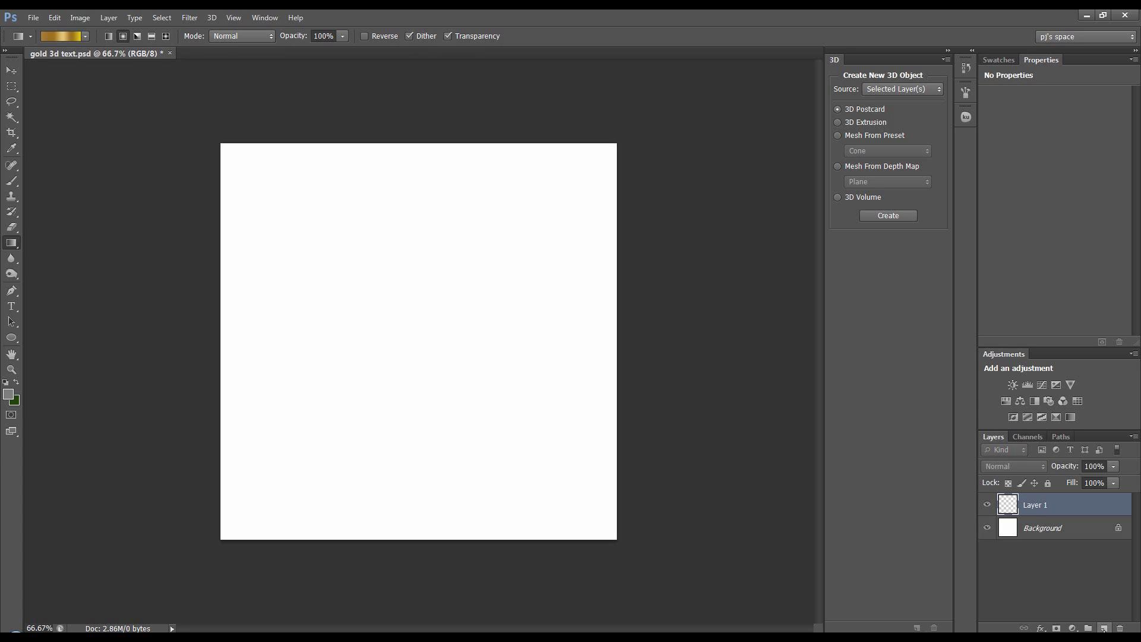
left_click_drag(389, 354, 631, 114)
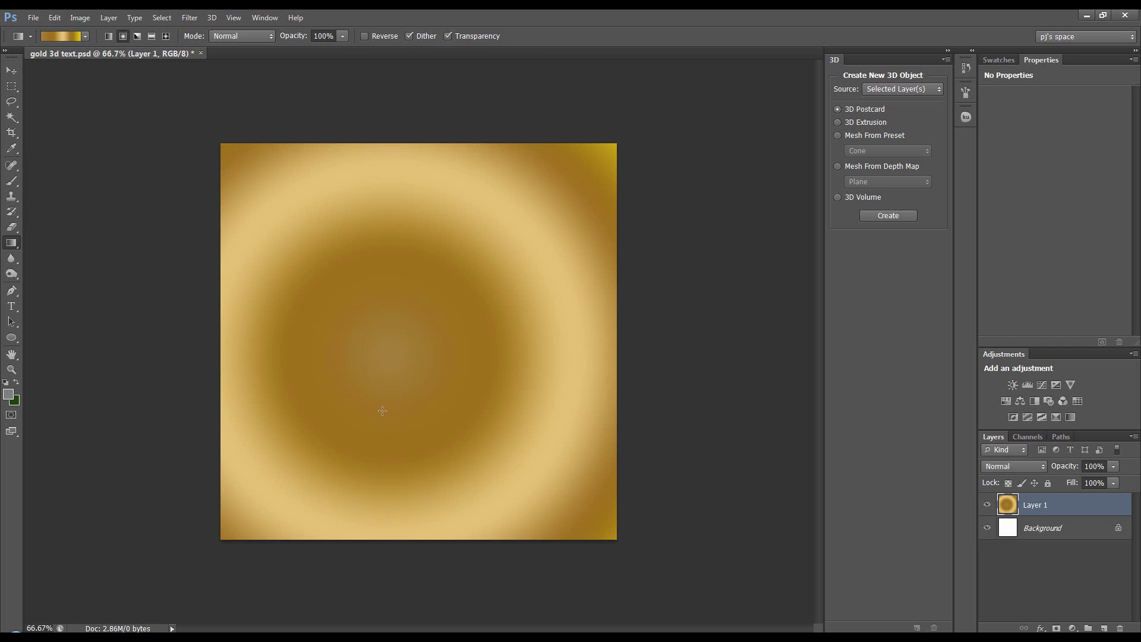
- Apply the Distort > Wave filter to ripple the gold gradient
left_click(190, 17)
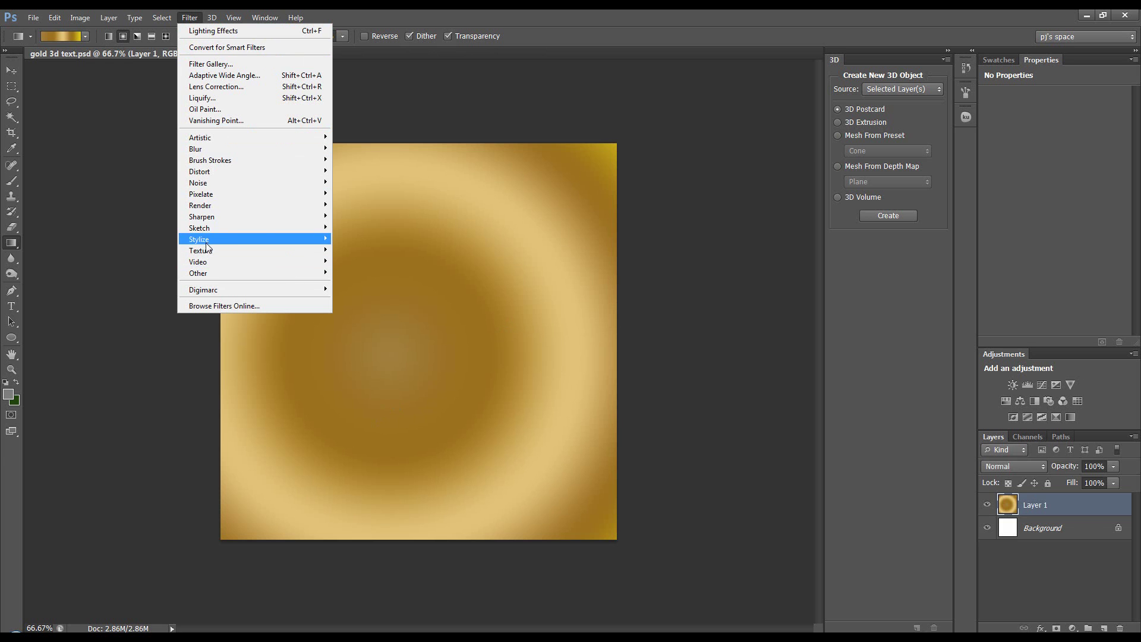
mouse_move(241, 174)
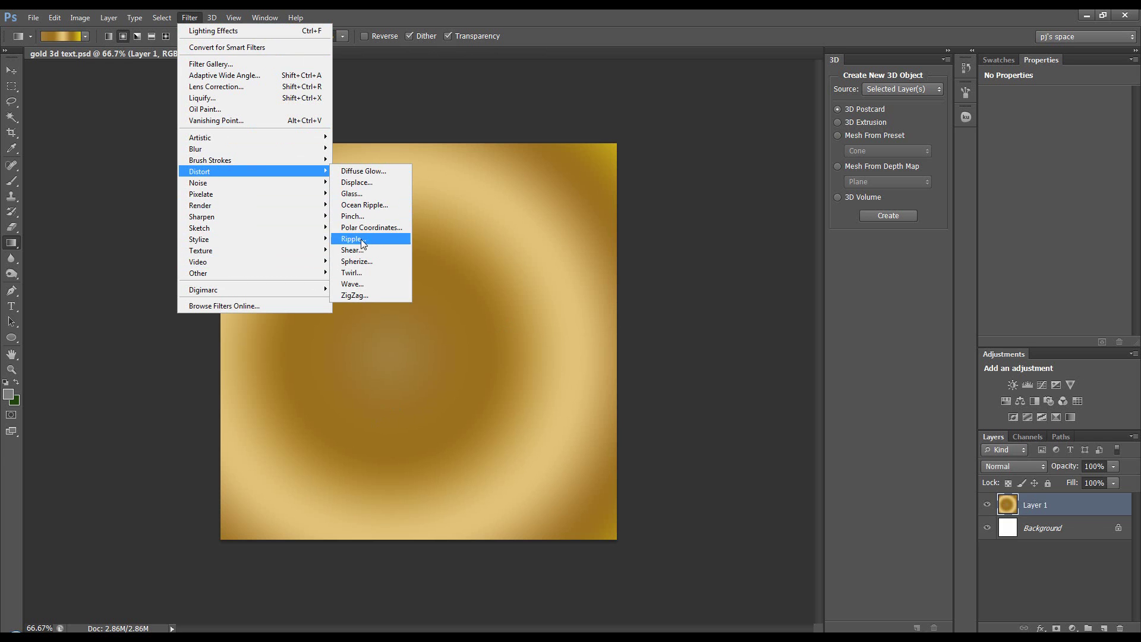
left_click(353, 284)
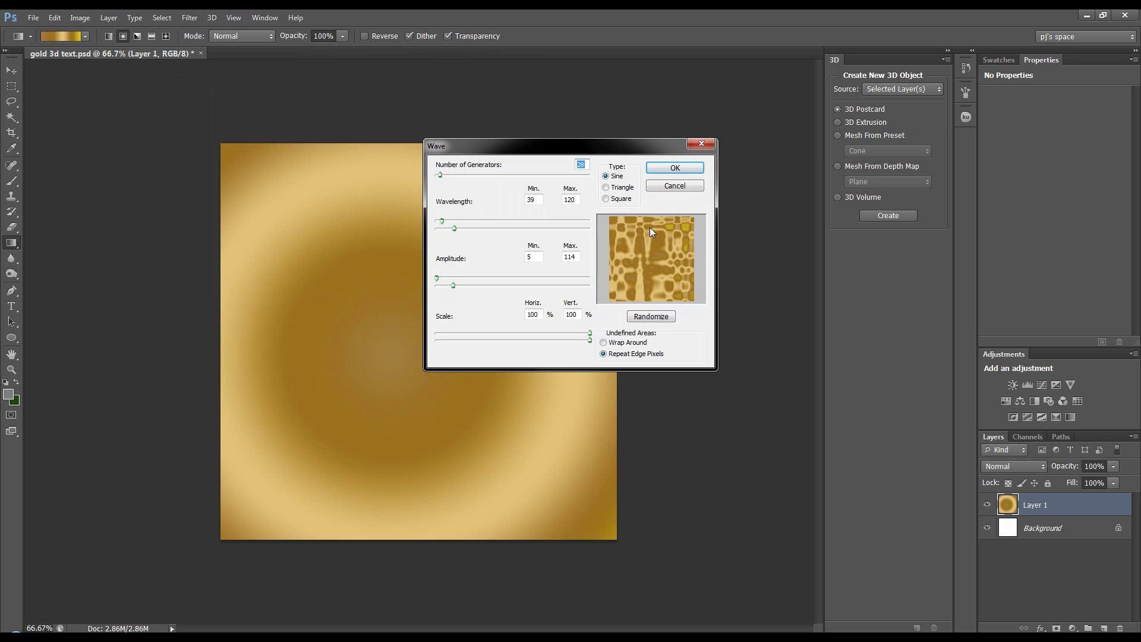
left_click(672, 171)
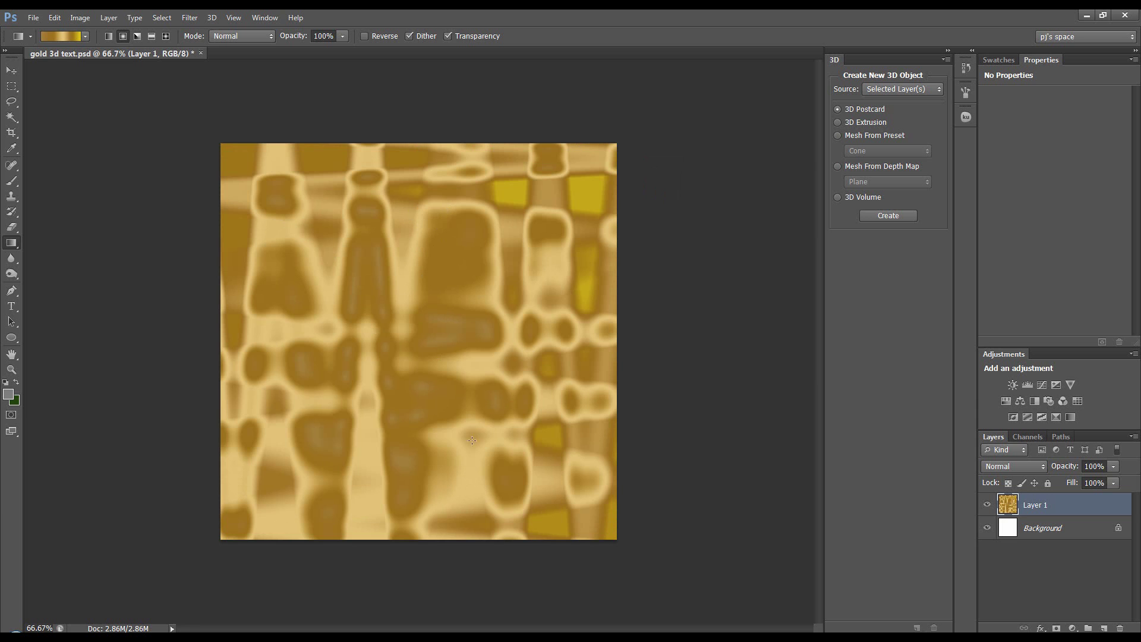
- Type the text 'GOLD' above the Background layer, left of the canvas centre
left_click(1035, 530)
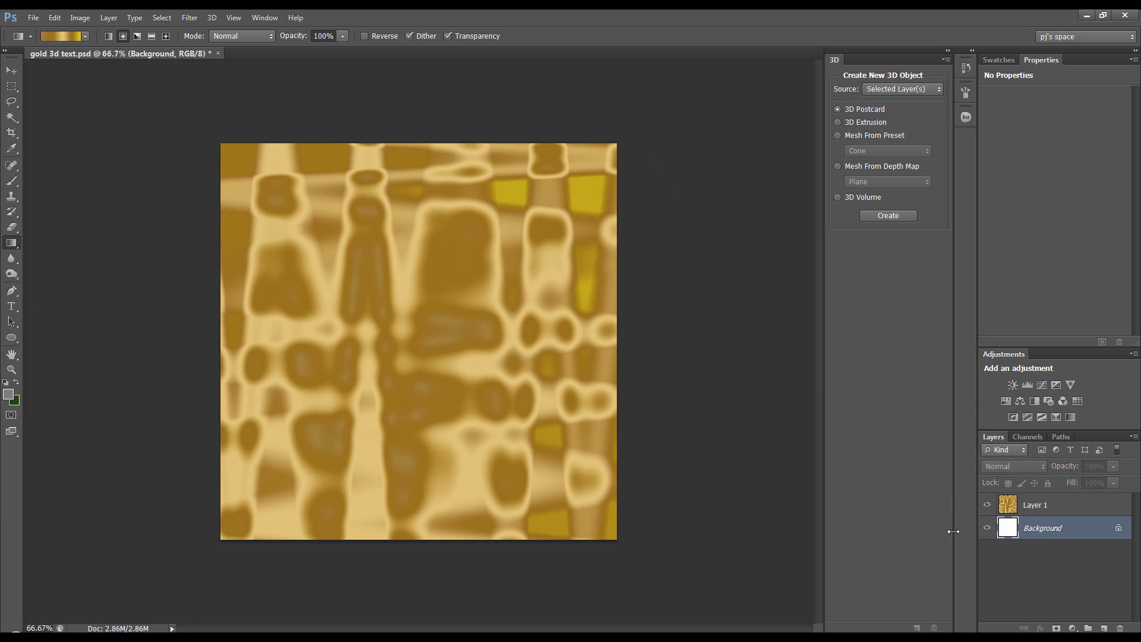
left_click(12, 308)
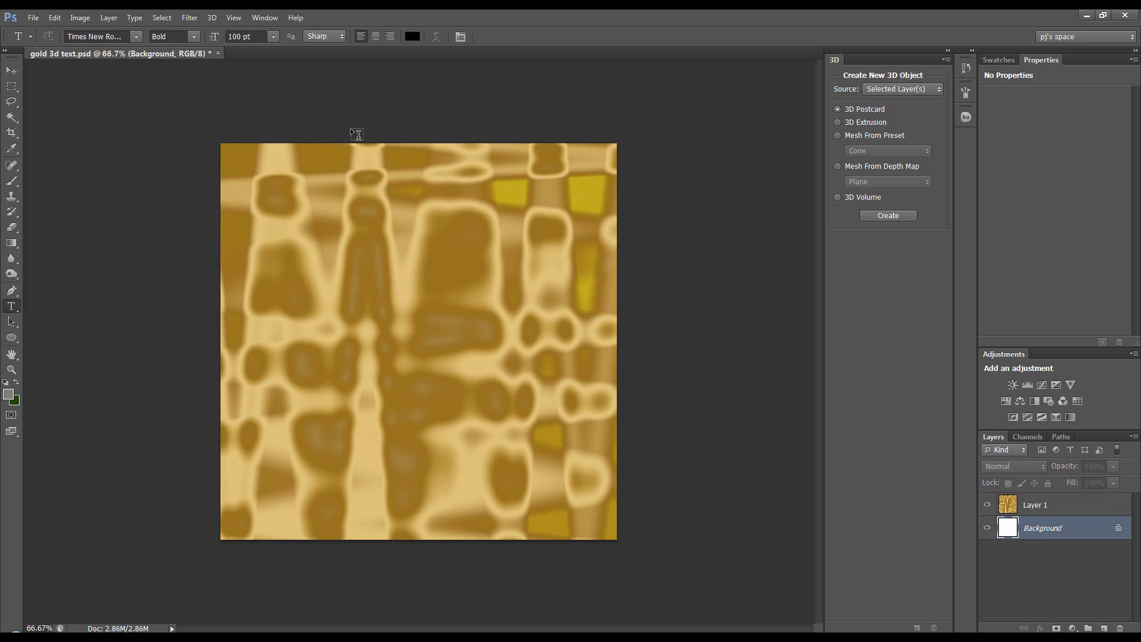
left_click(315, 348)
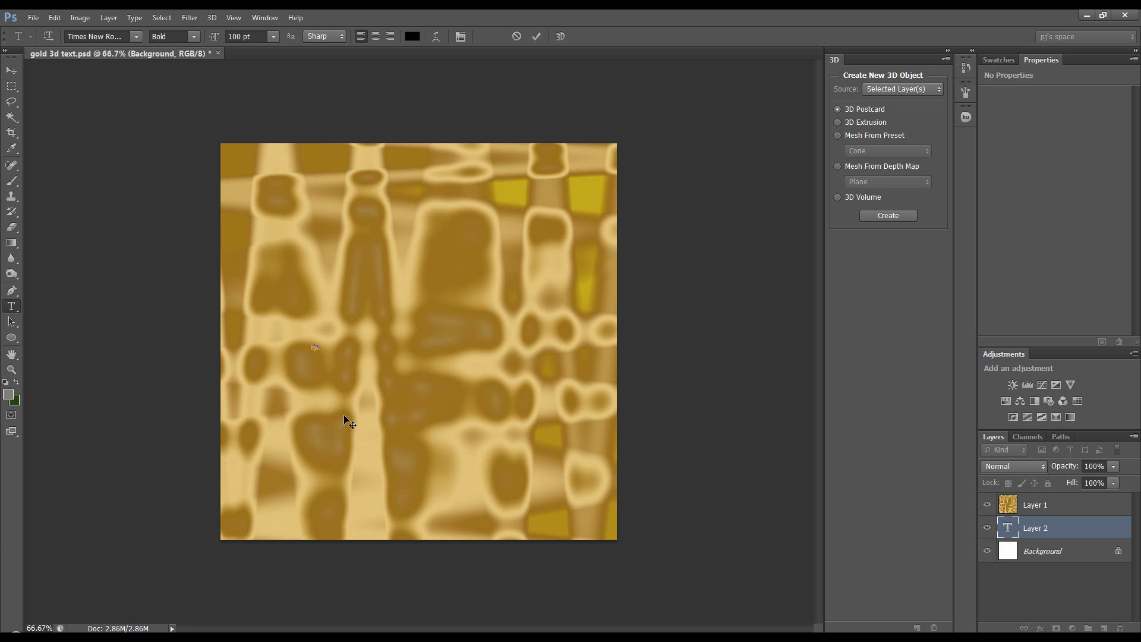
left_click(1118, 628)
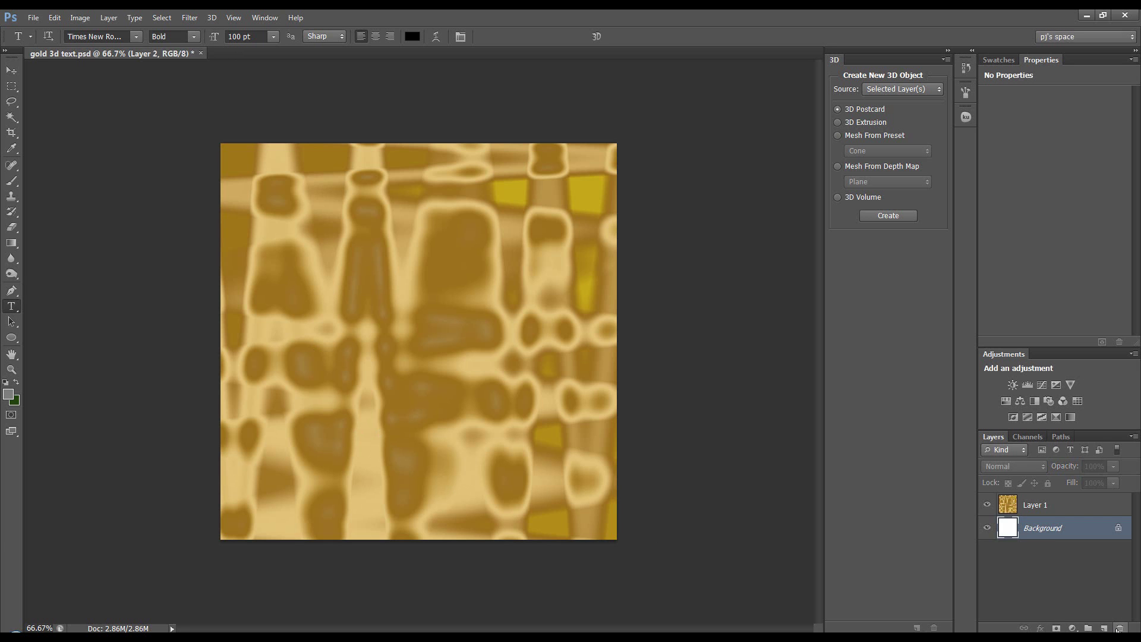
left_click(326, 336)
type("GOLD")
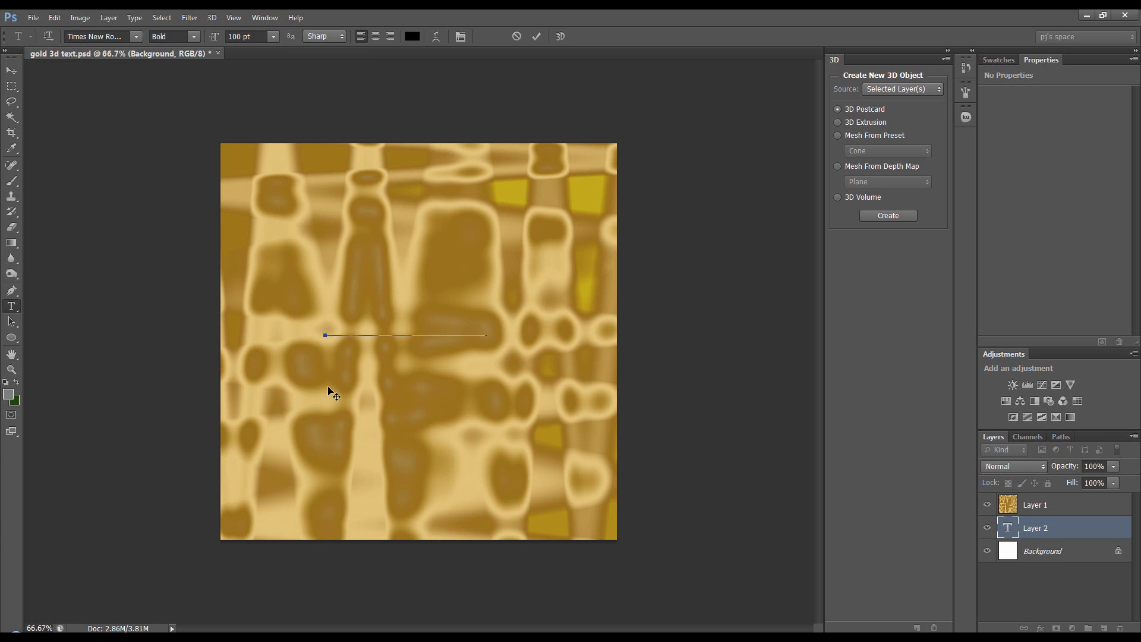
left_click(537, 36)
- Hide the gold texture layer and scale GOLD up to roughly 220% by 226%
left_click(987, 504)
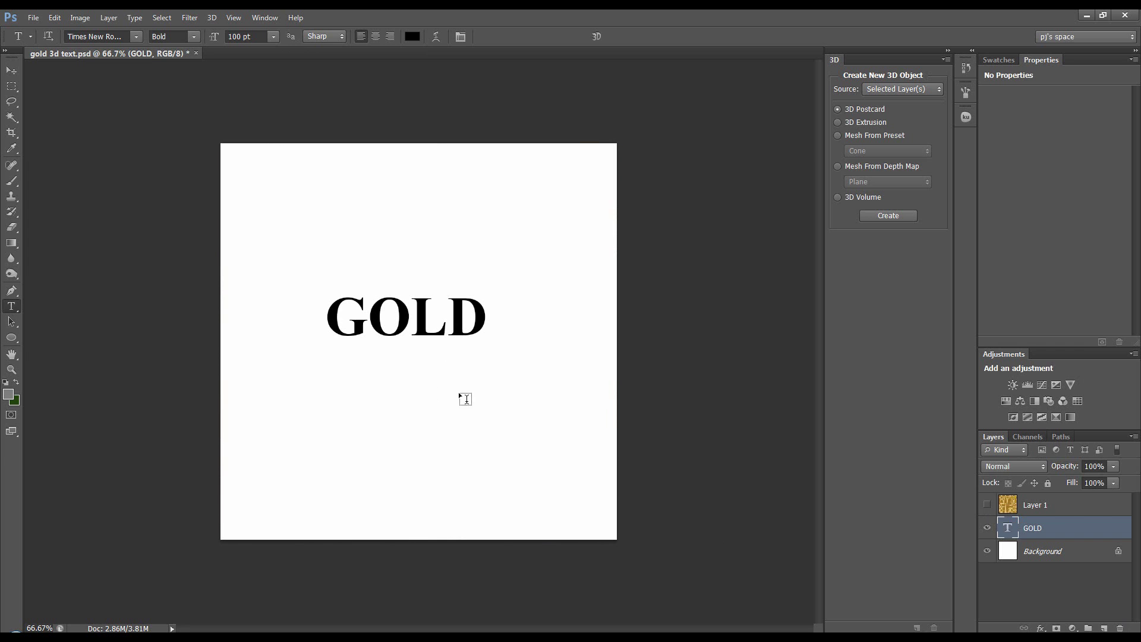
key("ctrl+t")
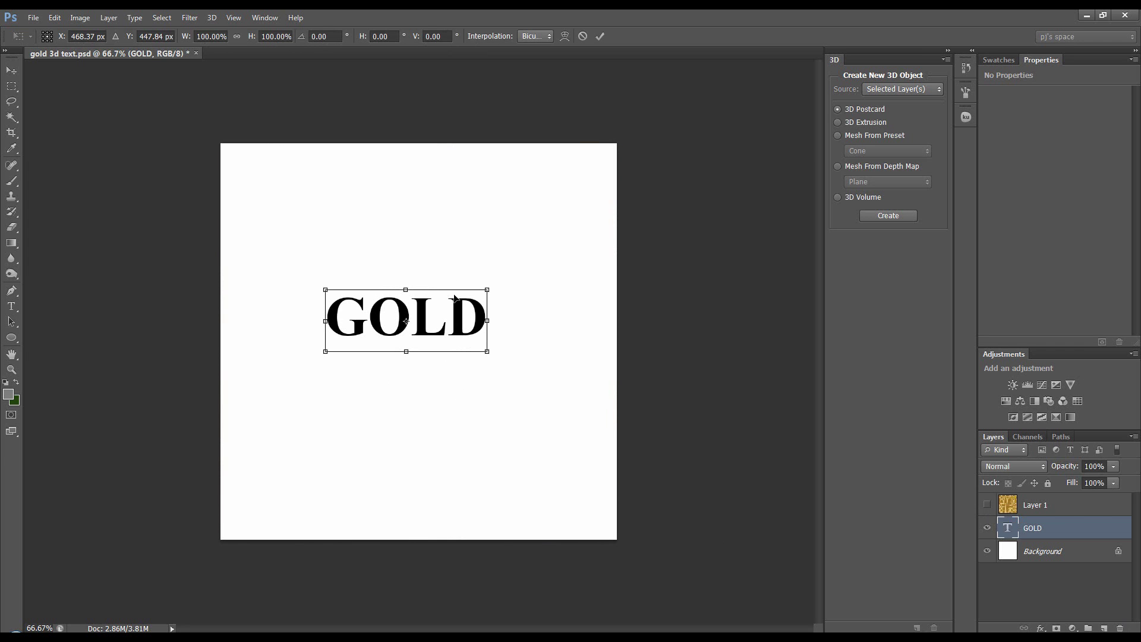
mouse_move(488, 291)
left_mouse_down()
mouse_move(572, 234)
mouse_move(490, 306)
mouse_move(501, 304)
left_mouse_up()
left_click_drag(421, 255, 421, 252)
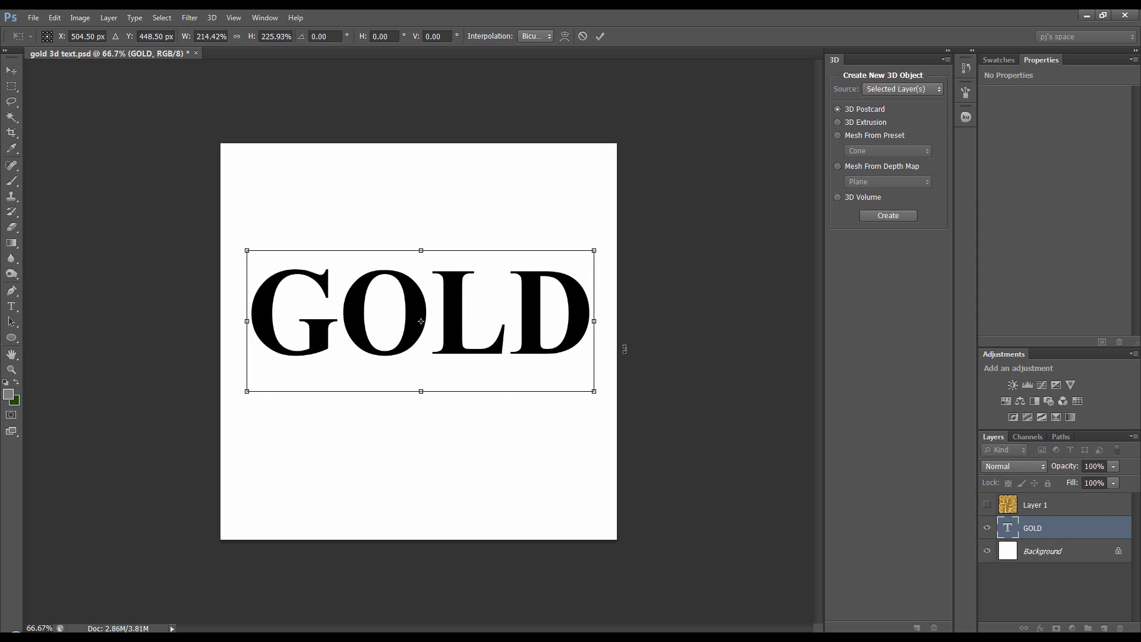
left_click_drag(595, 321, 598, 322)
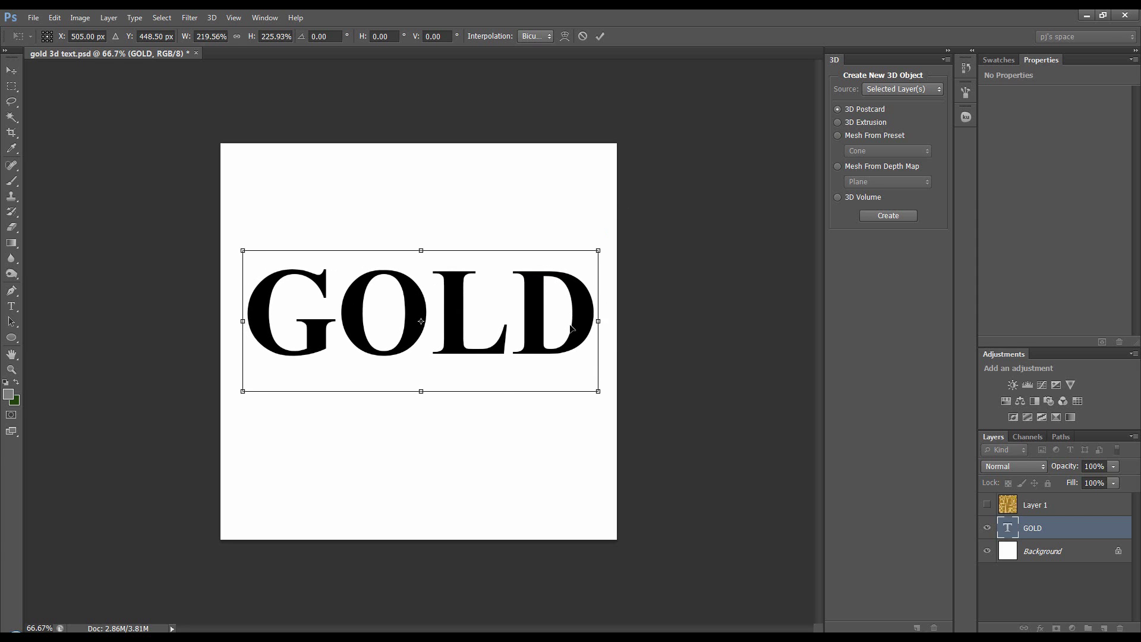
left_click(600, 36)
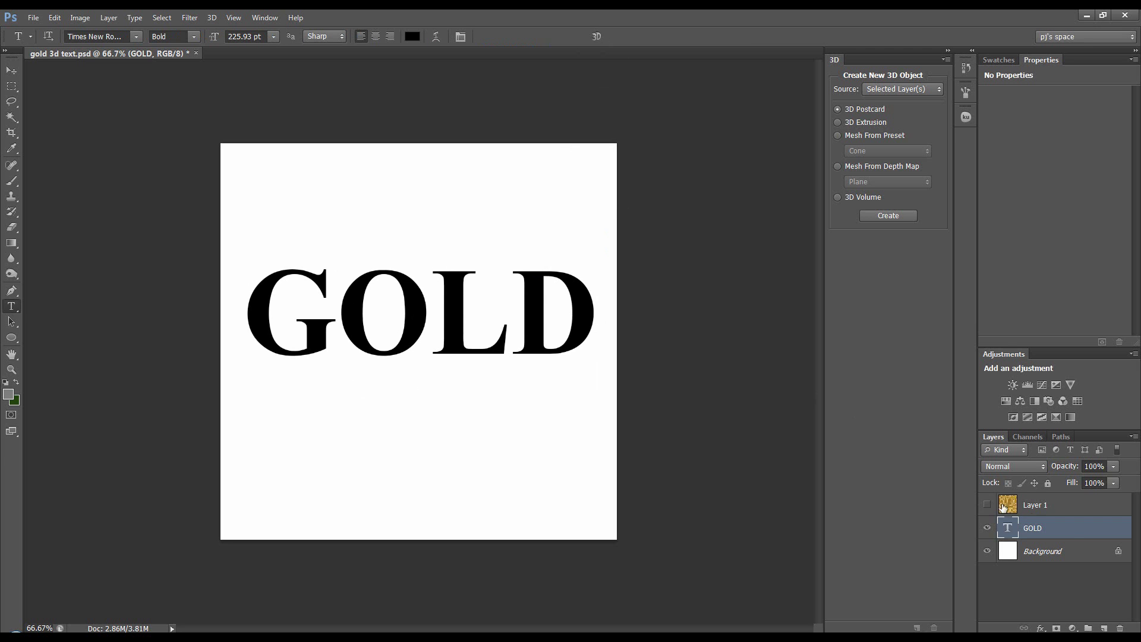
- Rasterize the GOLD text and try merging the gold texture into it, then undo the merge
right_click(1068, 530)
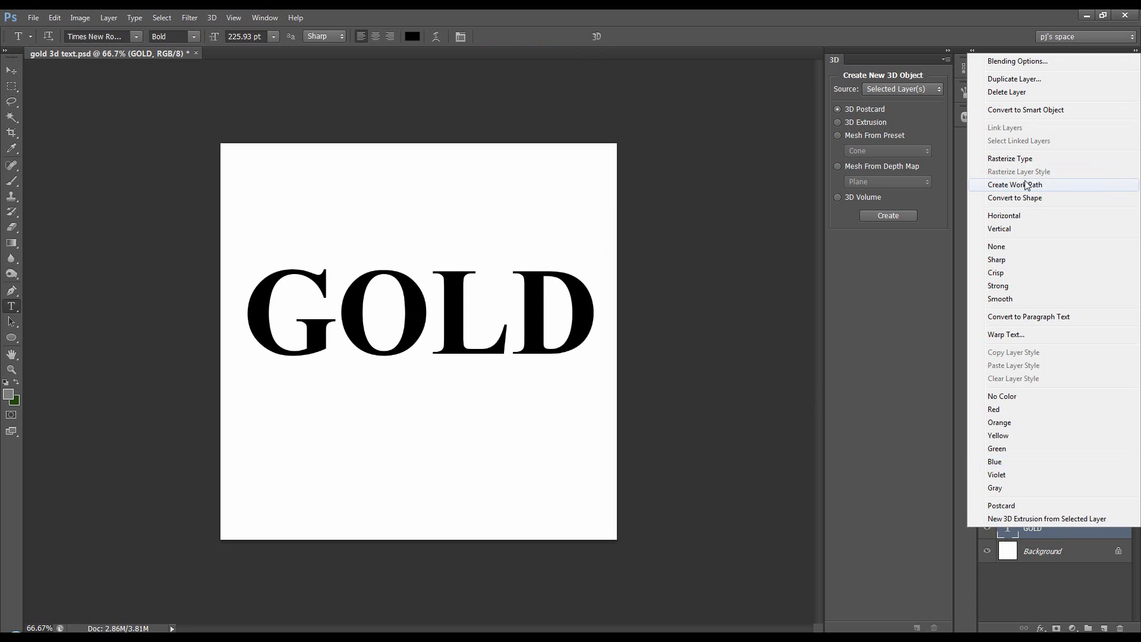
left_click(1030, 162)
left_click(1057, 505)
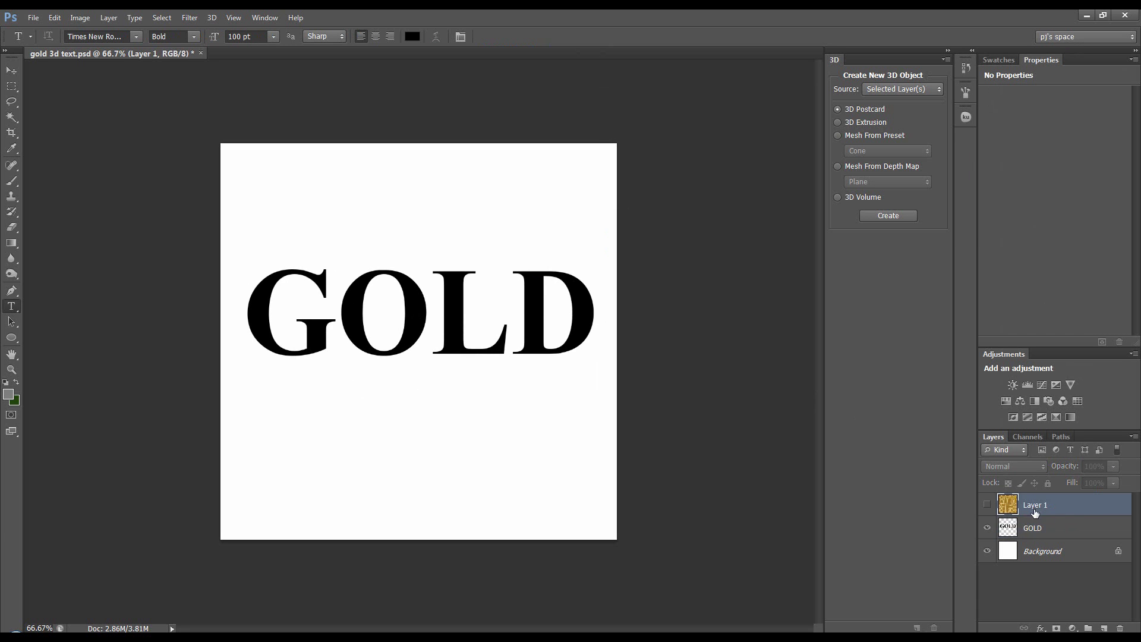
left_click(987, 504)
right_click(1080, 505)
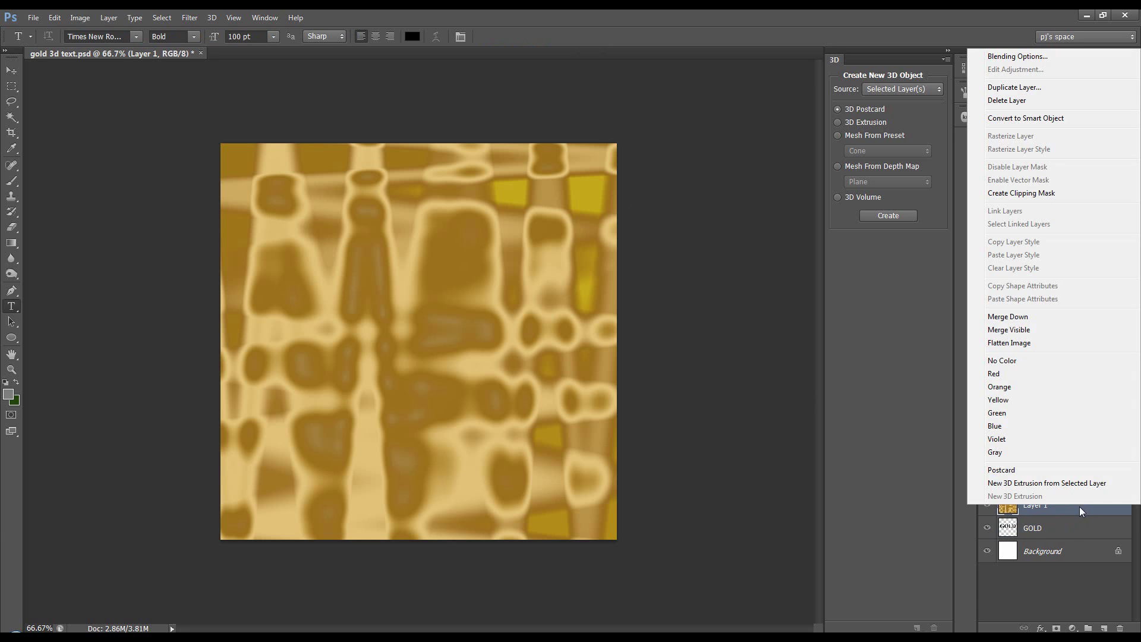
left_click(1008, 317)
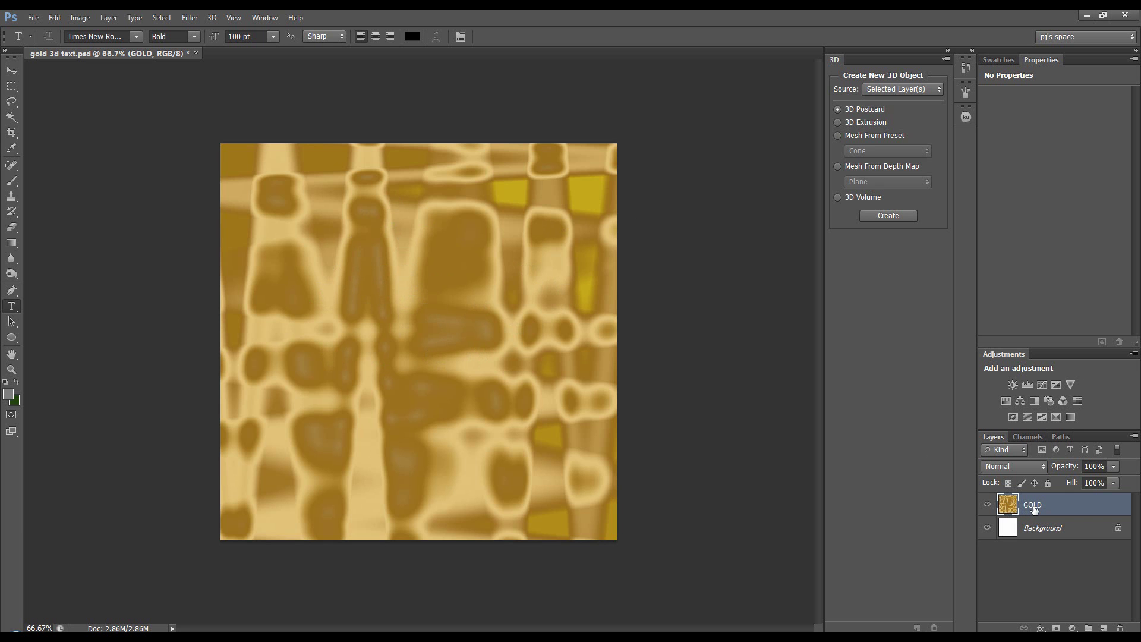
key("ctrl+z")
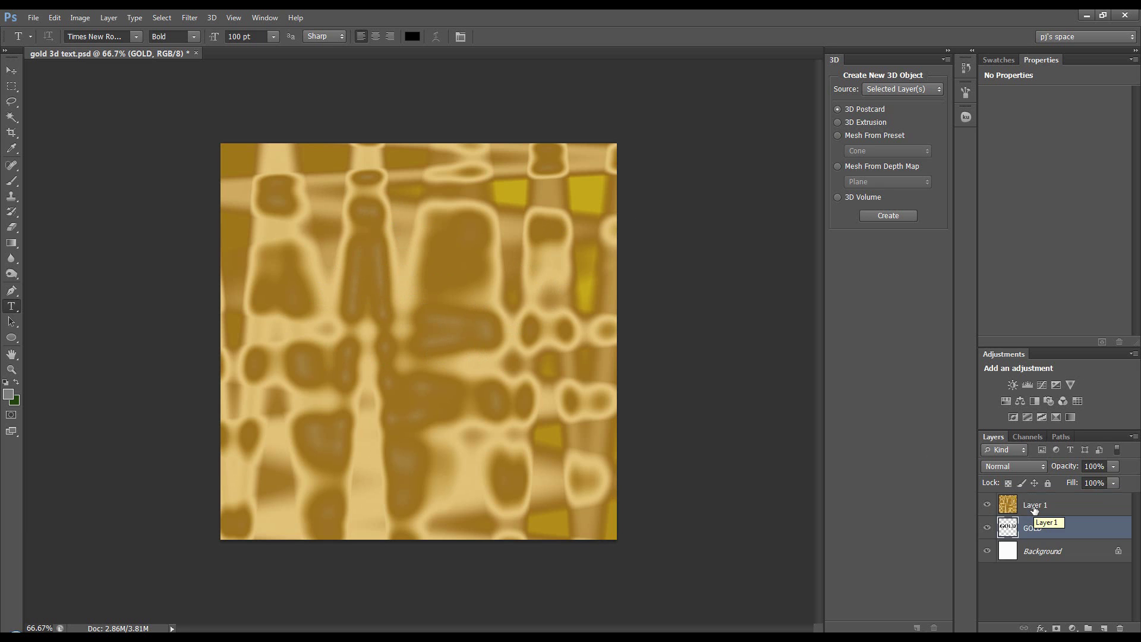
- Mask the gold texture to the GOLD letter selection, deselect, and merge it down
left_click(1008, 531, "ctrl")
left_click(1034, 505)
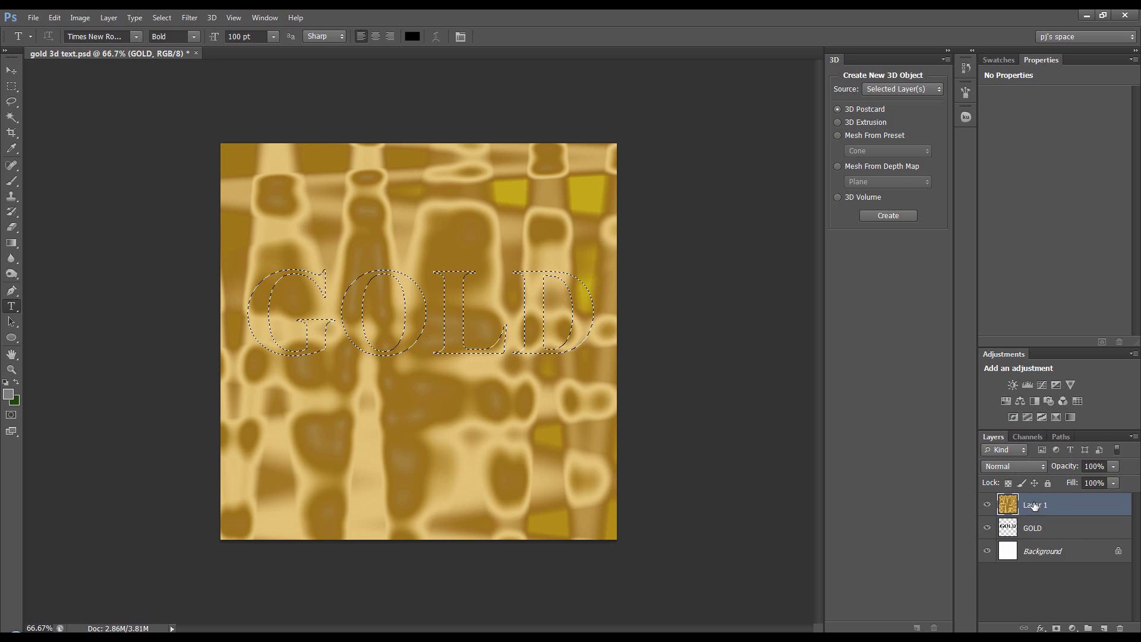
left_click(1056, 627)
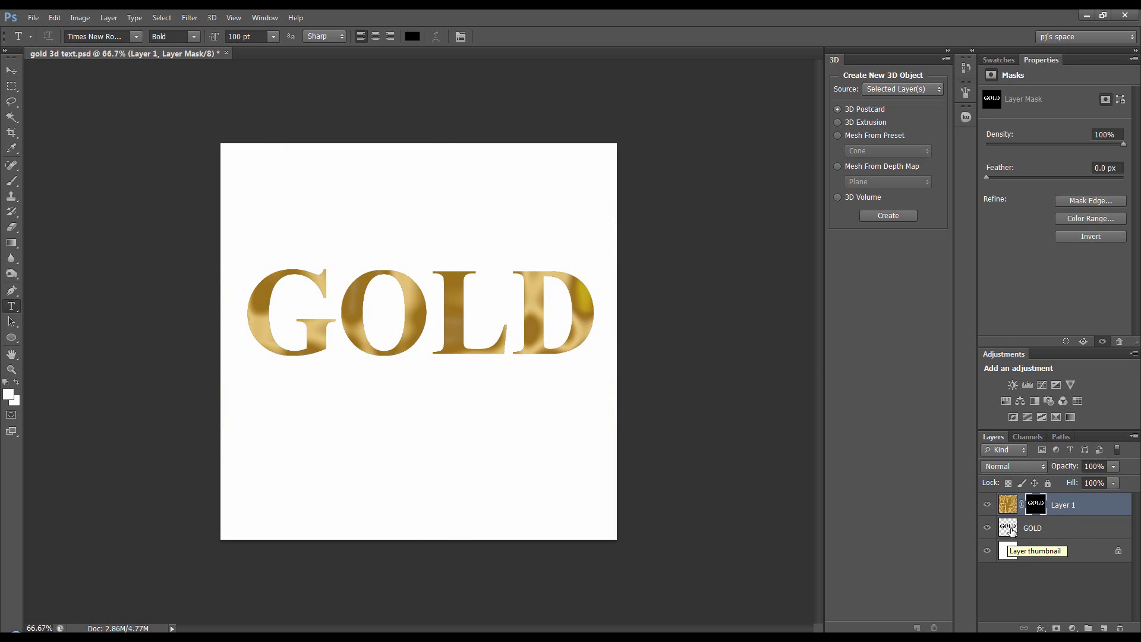
left_click(1009, 529, "ctrl")
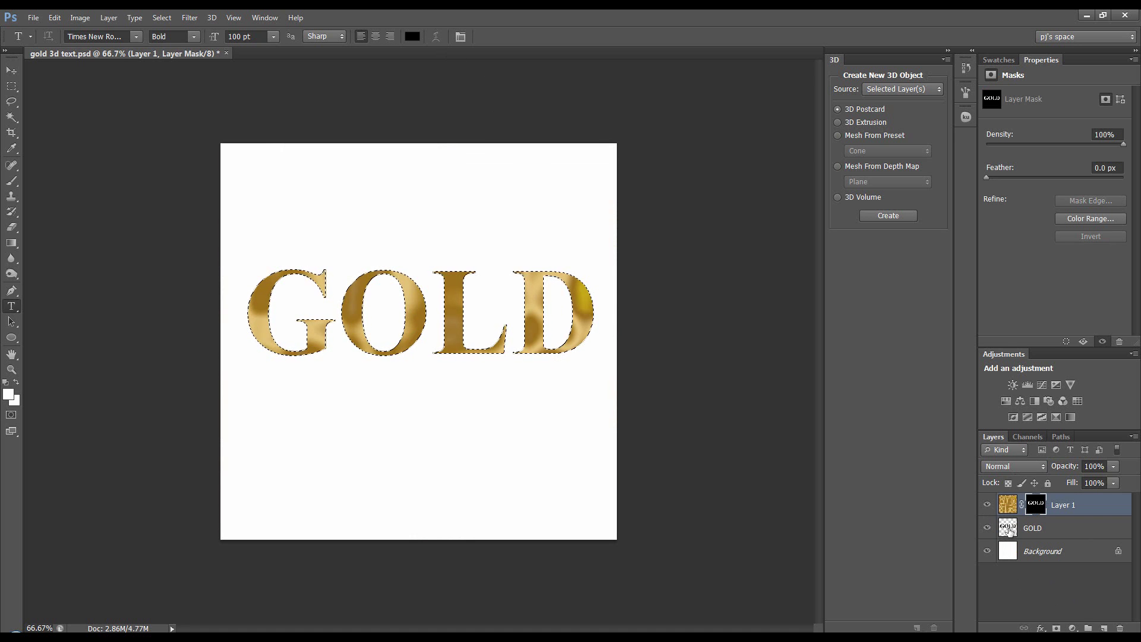
key("ctrl+d")
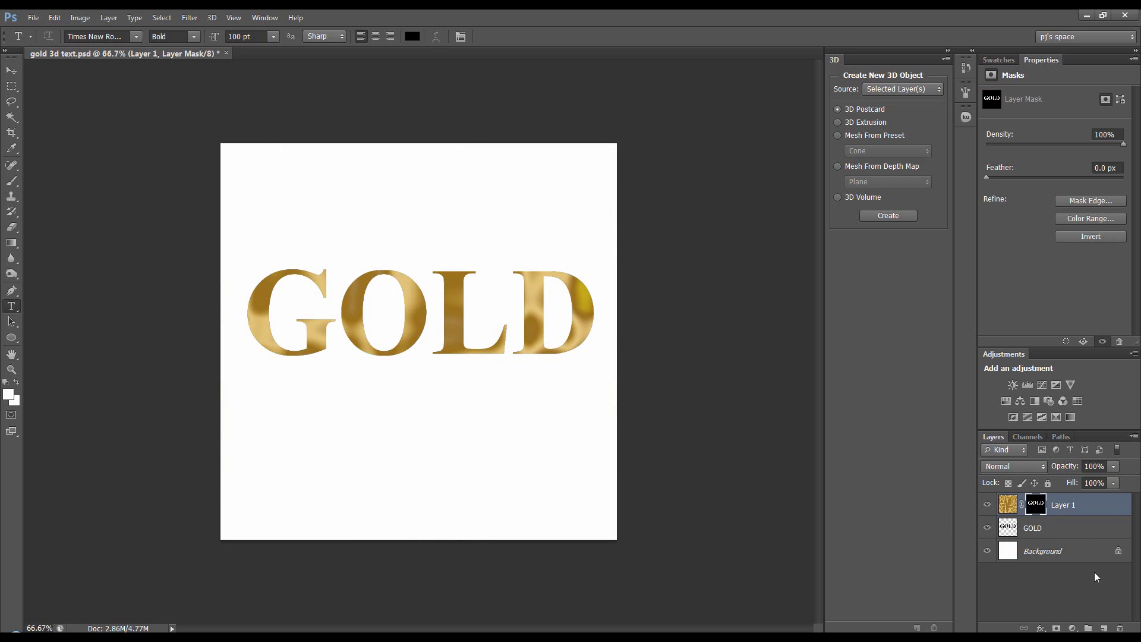
key("ctrl+e")
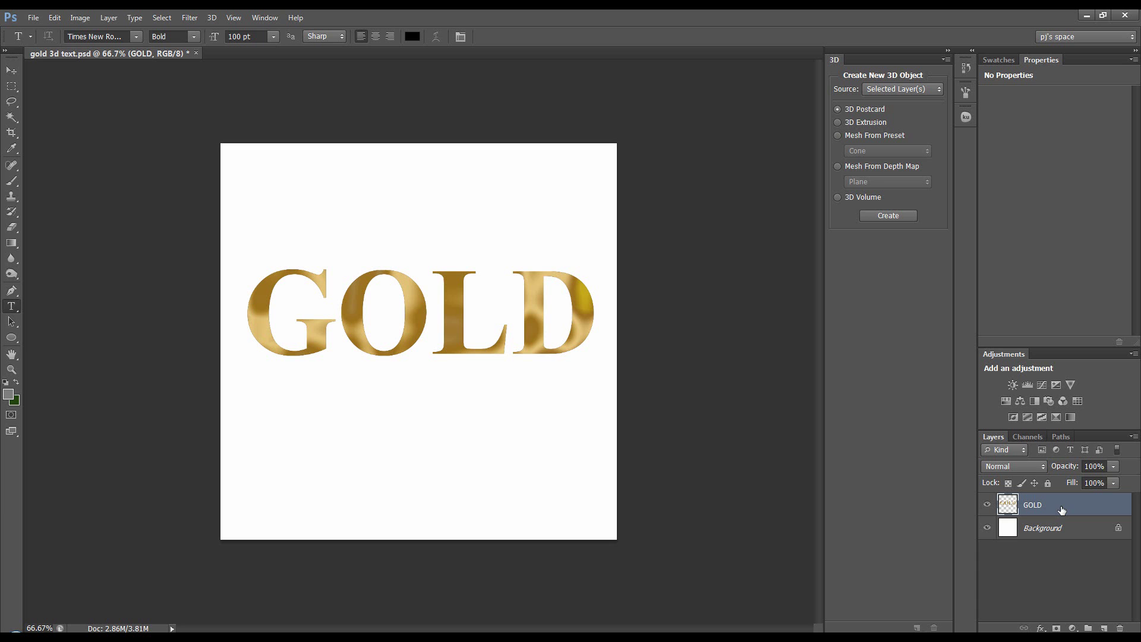
- Fill the Background layer with dark green and reselect the GOLD layer
left_click(1021, 529)
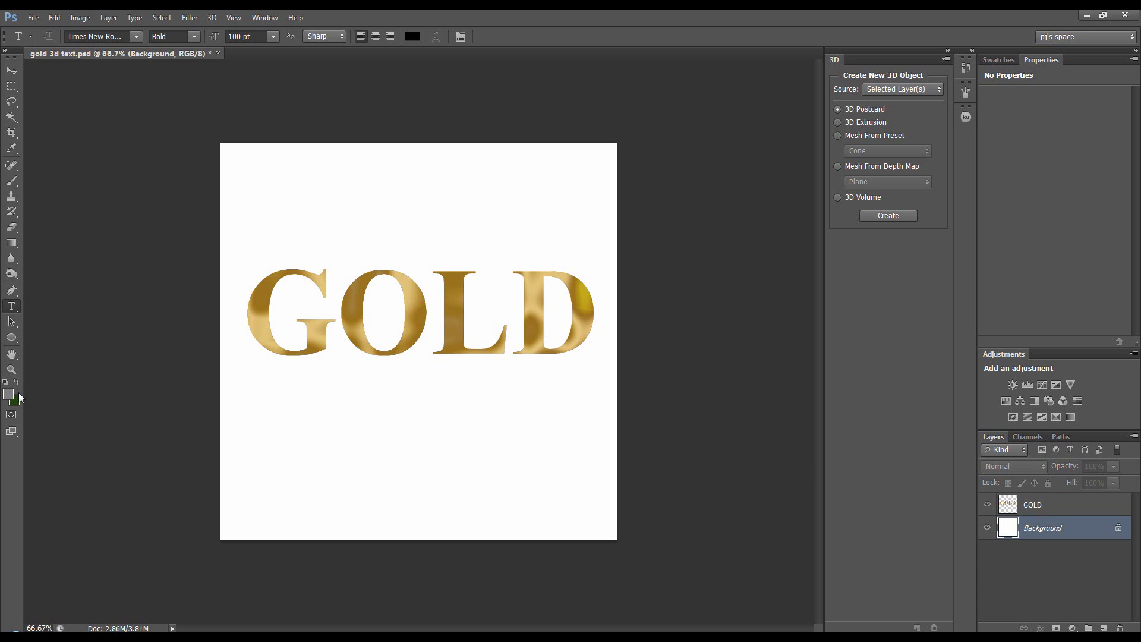
key("ctrl+BackSpace")
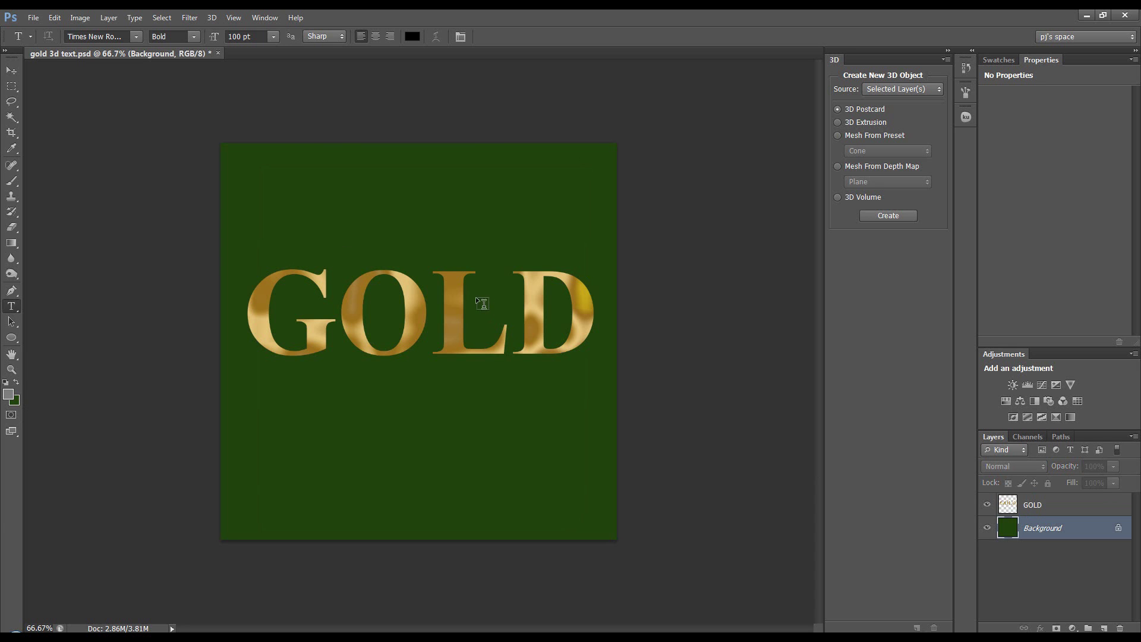
left_click(1050, 514)
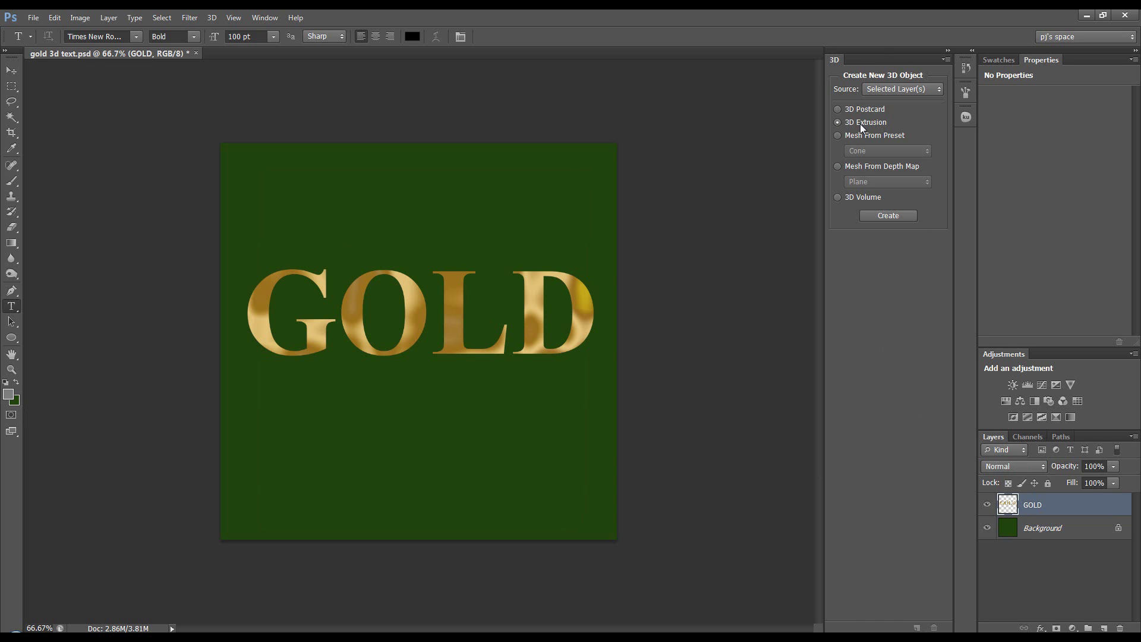
- Create a 3D Extrusion from the GOLD layer
left_click(887, 216)
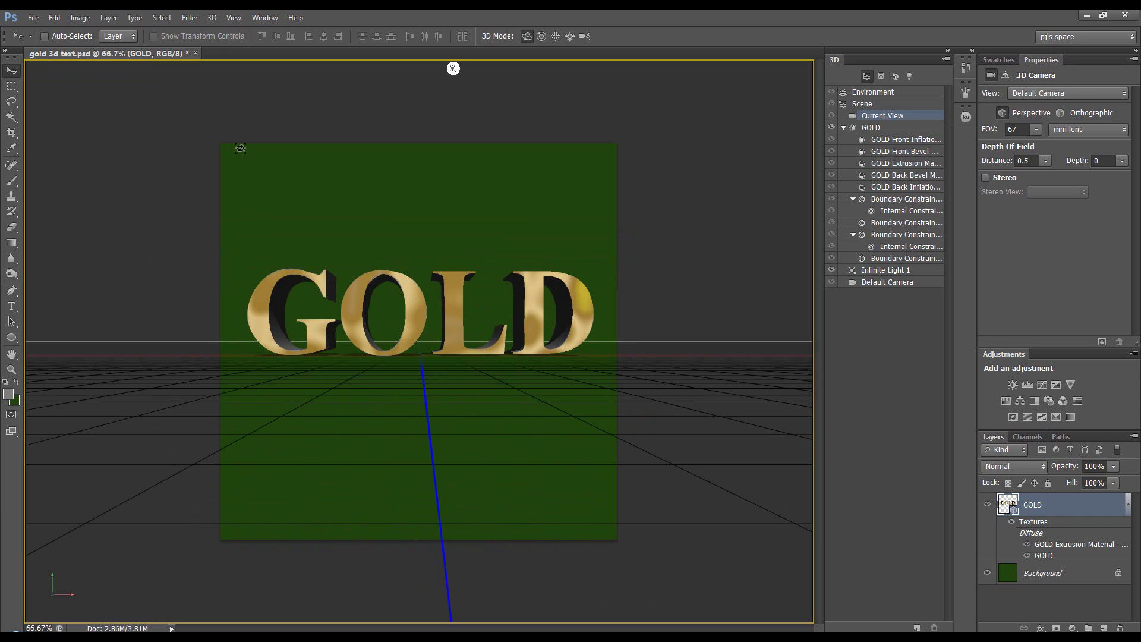
- Hide the 3D ground grid and tilt the GOLD text forward to reveal its top faces
left_click(211, 17)
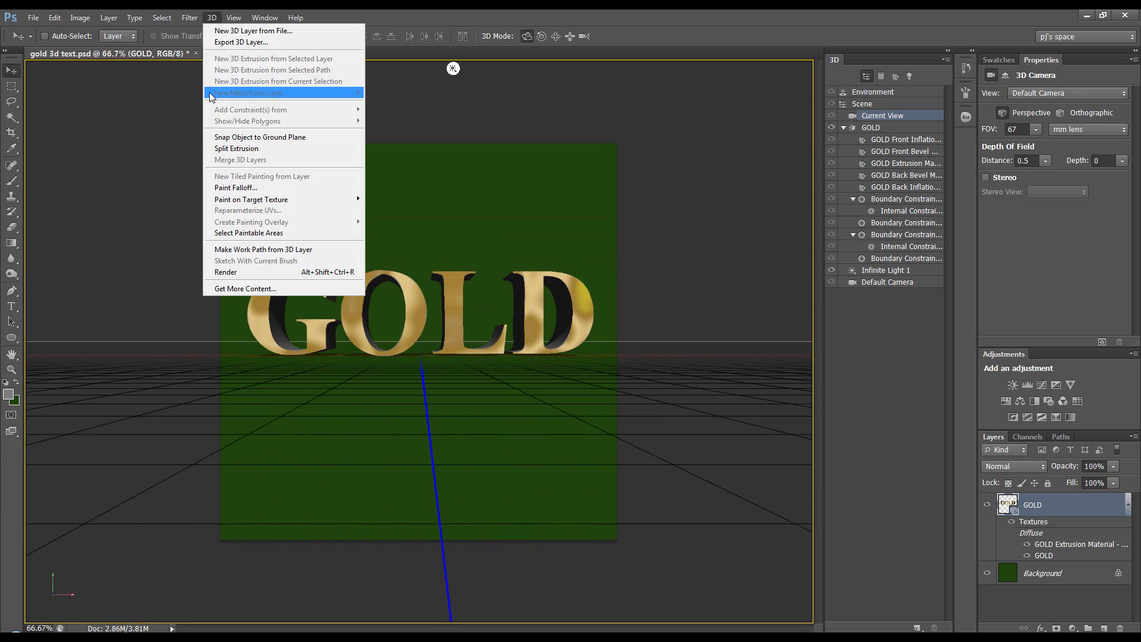
left_click(212, 138)
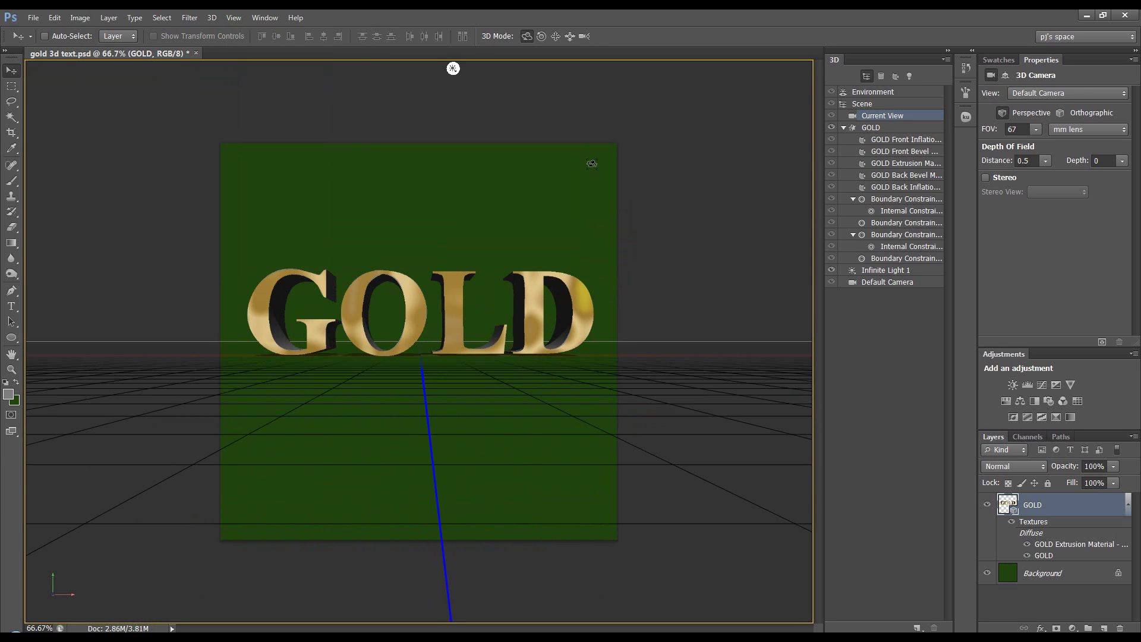
key("ctrl+h")
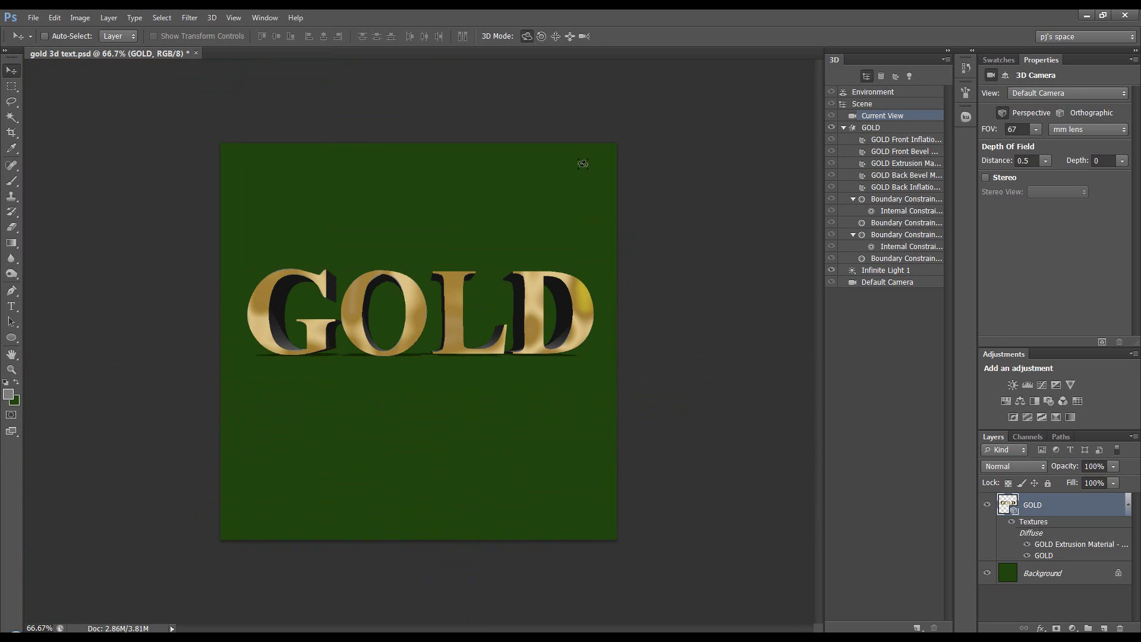
left_click_drag(509, 229, 499, 250)
left_click_drag(423, 241, 423, 245)
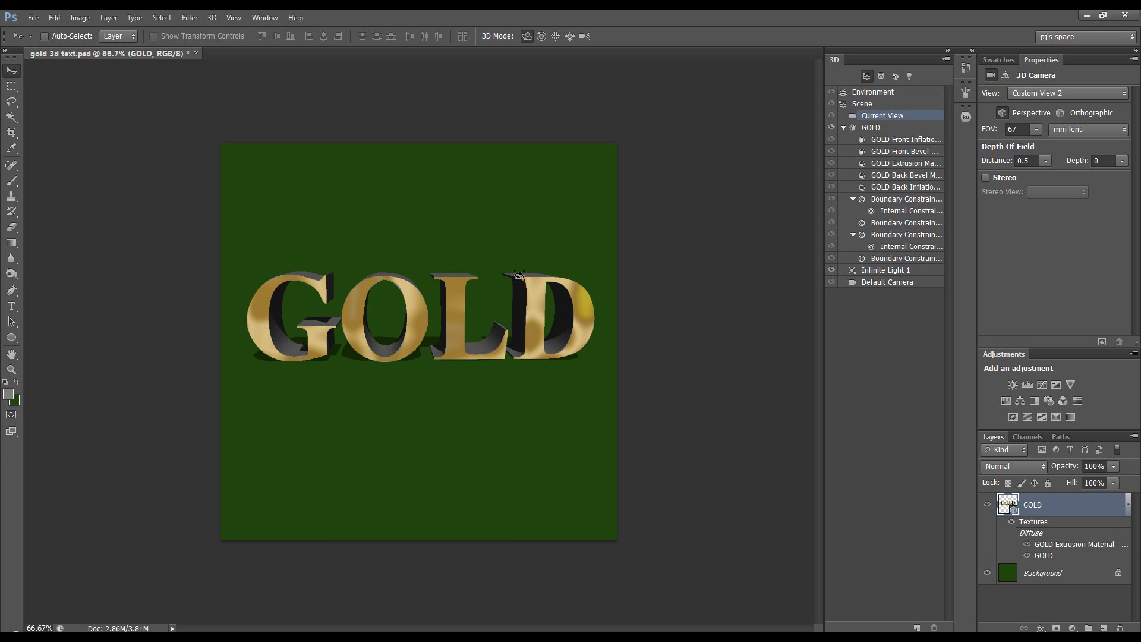
- Apply the first cube extrusion shape preset, depth 110, to the GOLD mesh
left_click(871, 129)
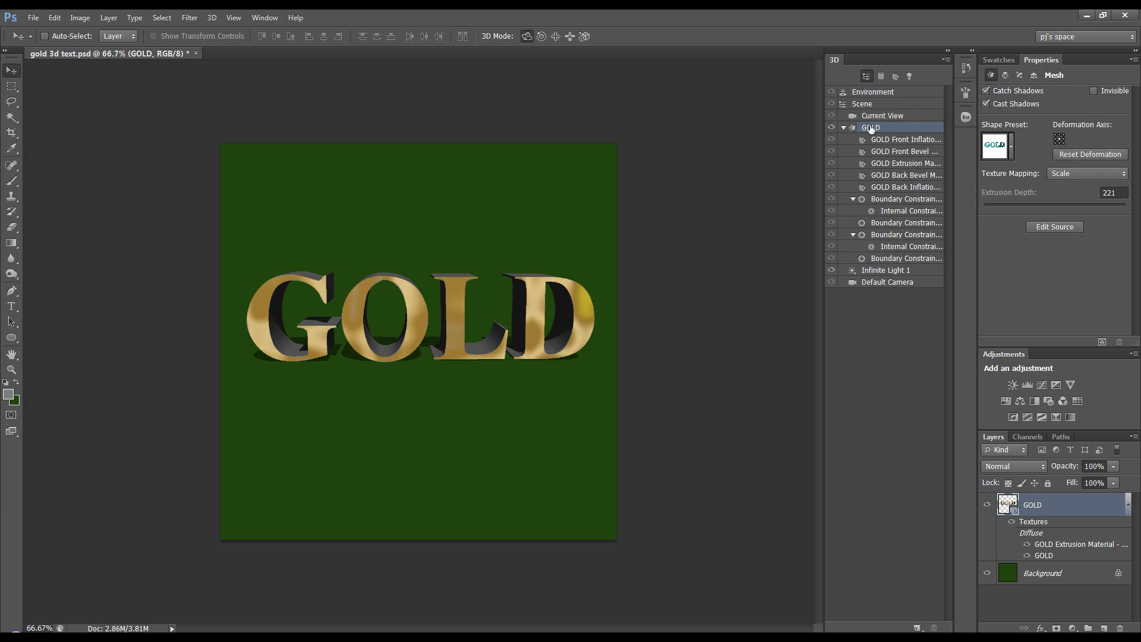
left_click(1013, 153)
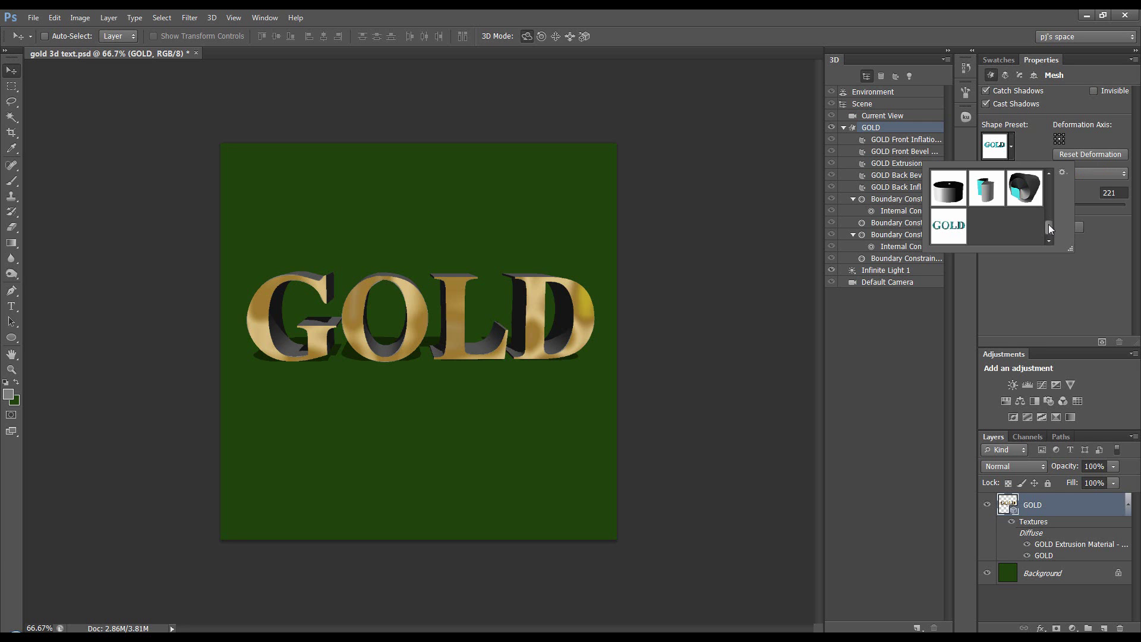
left_click(950, 196)
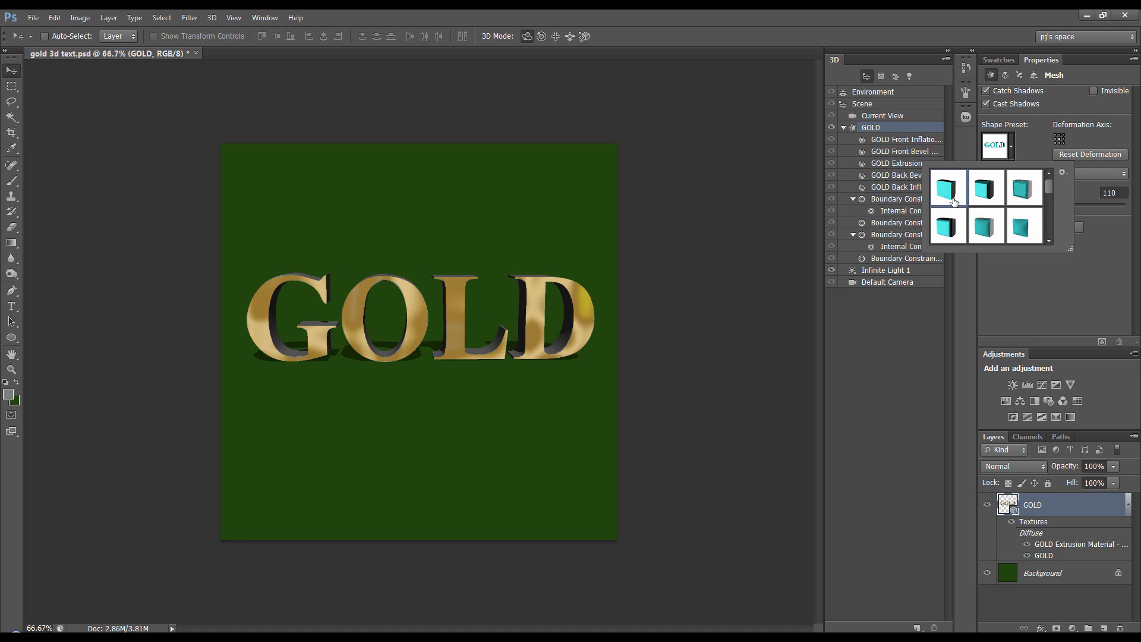
left_click(1011, 157)
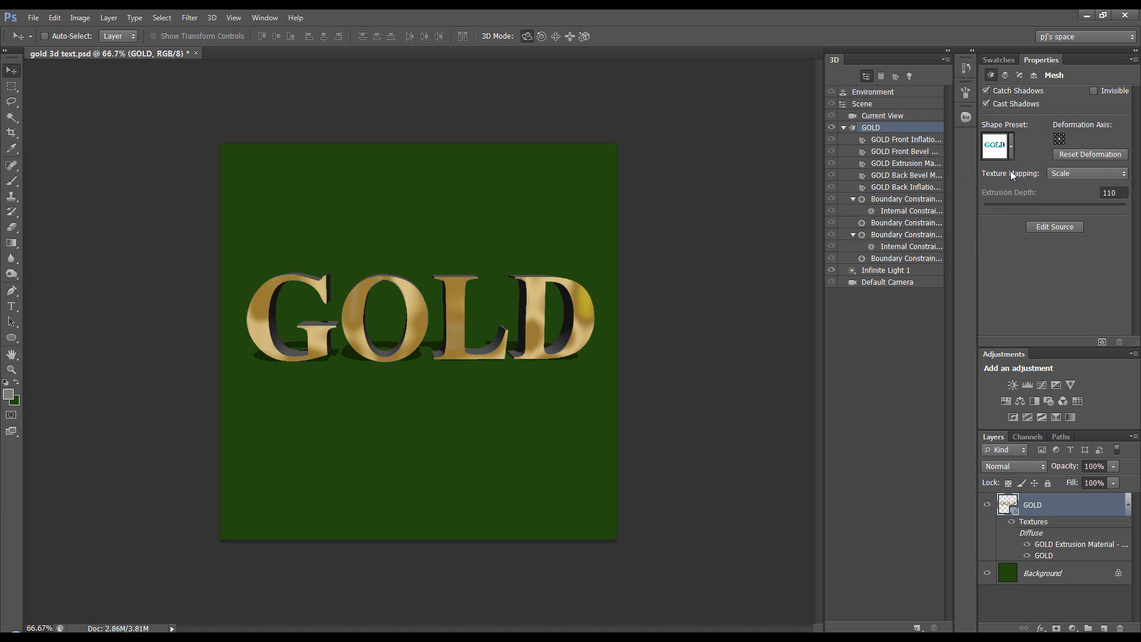
- Look through the front inflation material, camera view and scene settings in the 3D panel
left_click(882, 116)
left_click(882, 127)
left_click(895, 140)
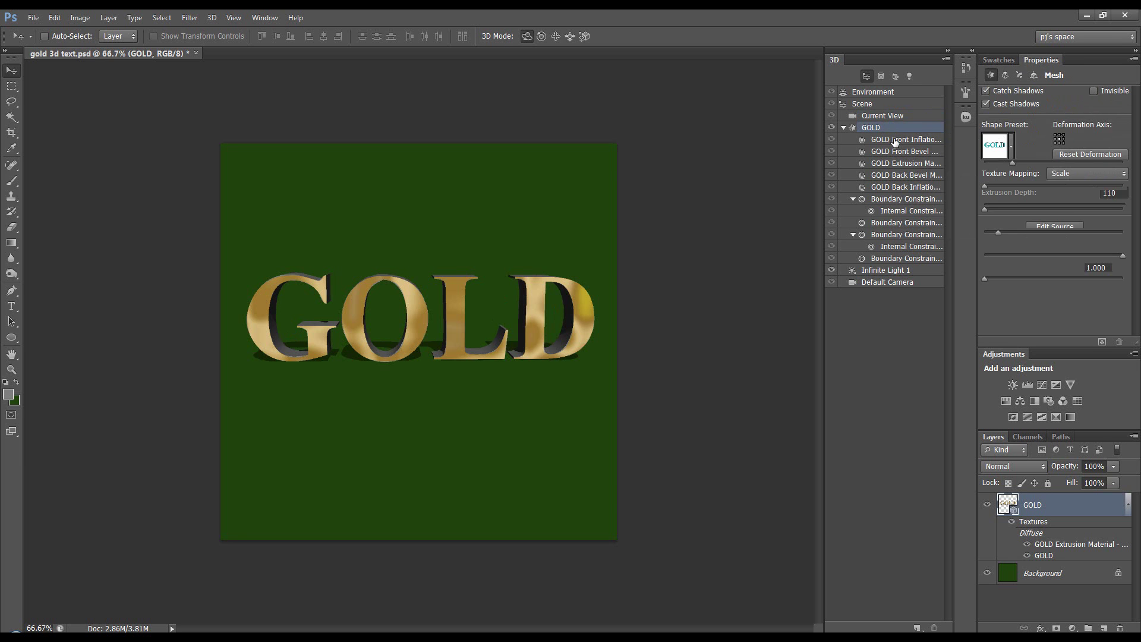
left_click(894, 127)
left_click(894, 116)
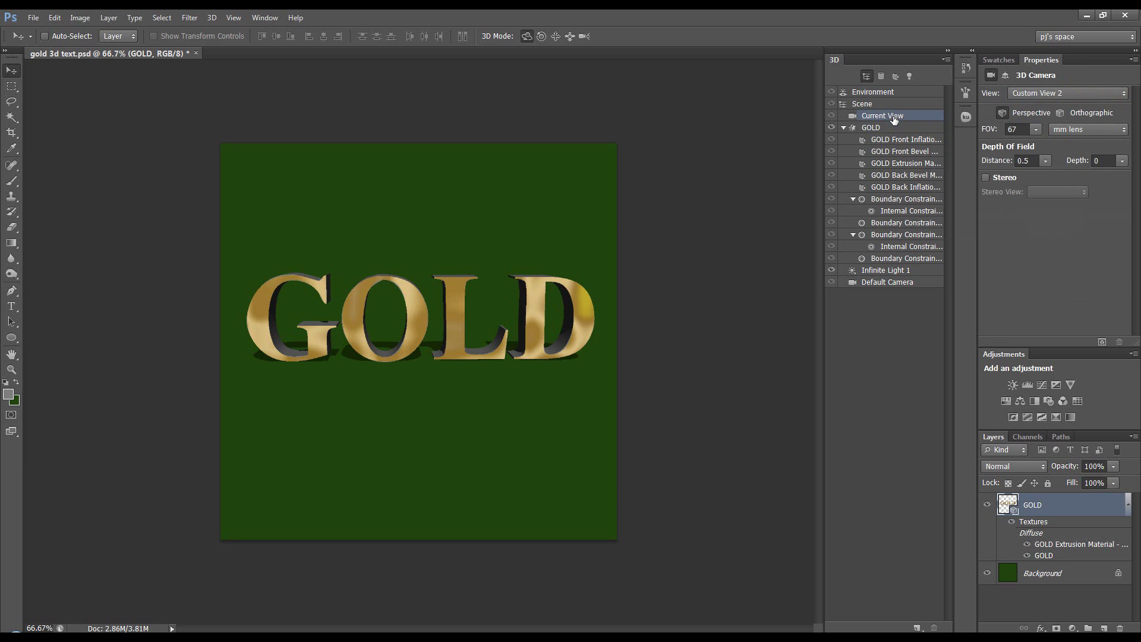
left_click(891, 107)
left_click(892, 117)
left_click(891, 127)
- Apply the GOLD shape preset for smooth bevelled edges and extrusion depth 129
left_click(1010, 147)
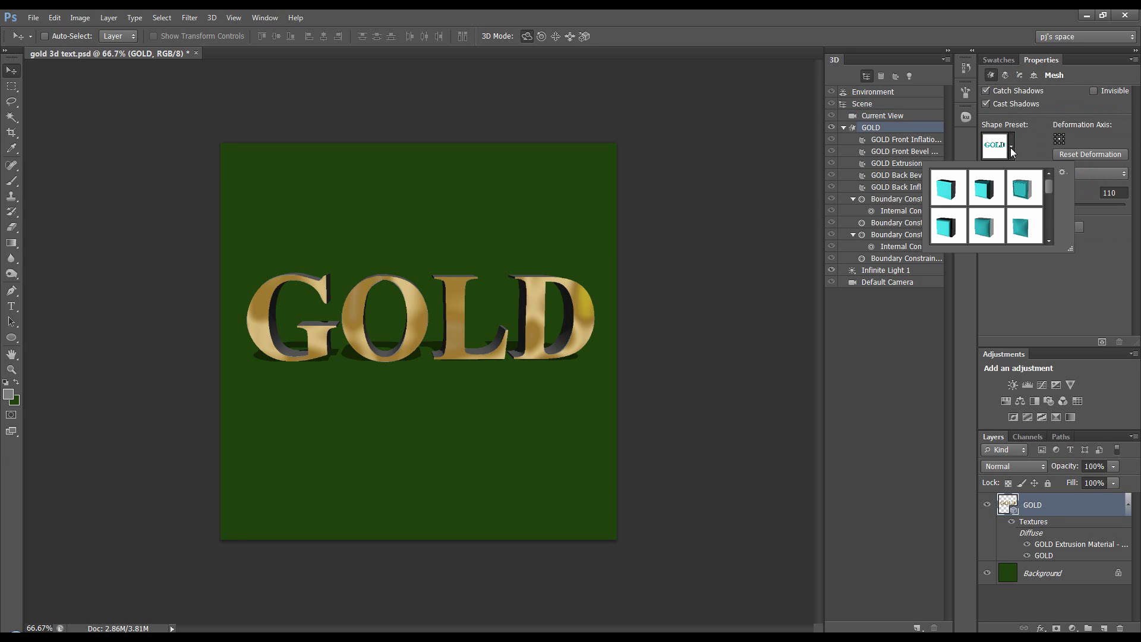
left_click_drag(1047, 188, 1027, 218)
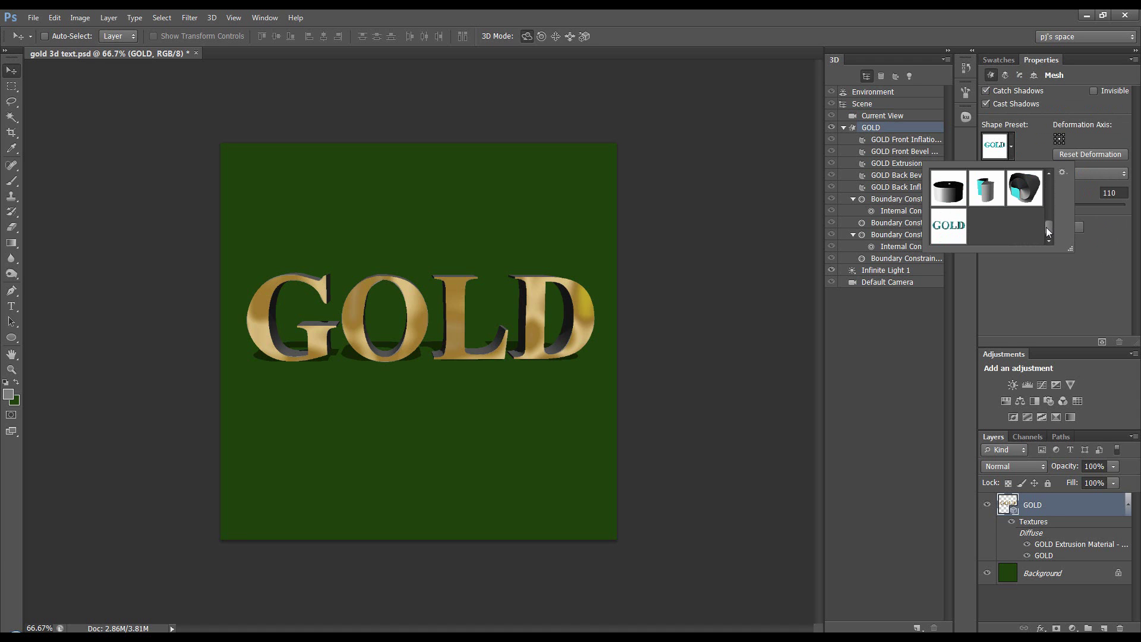
left_click(955, 232)
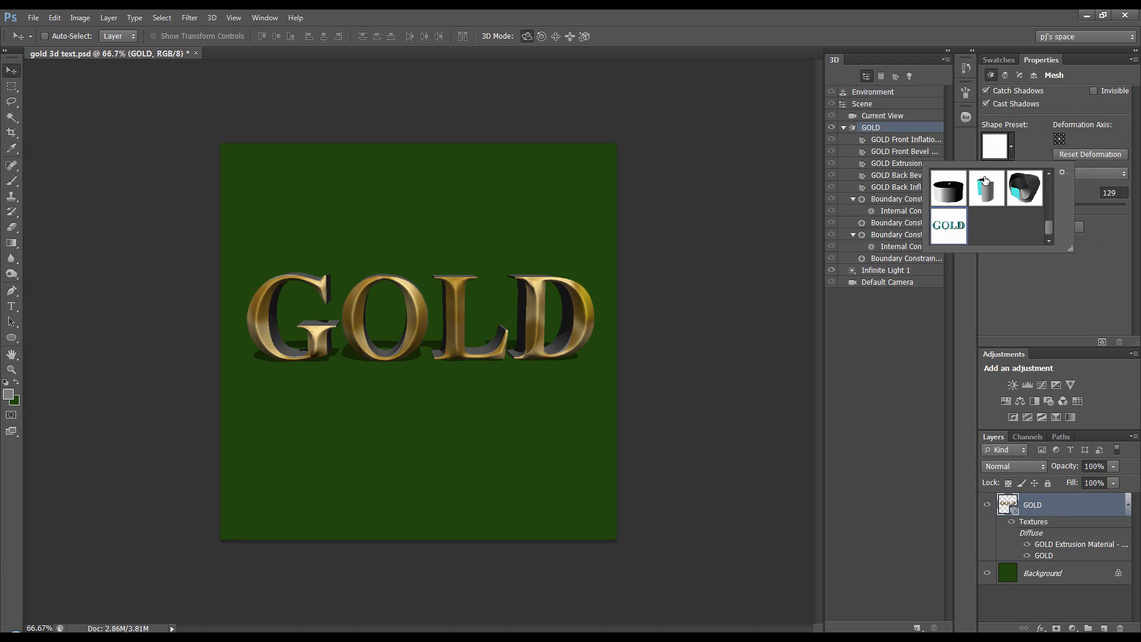
left_click(1010, 145)
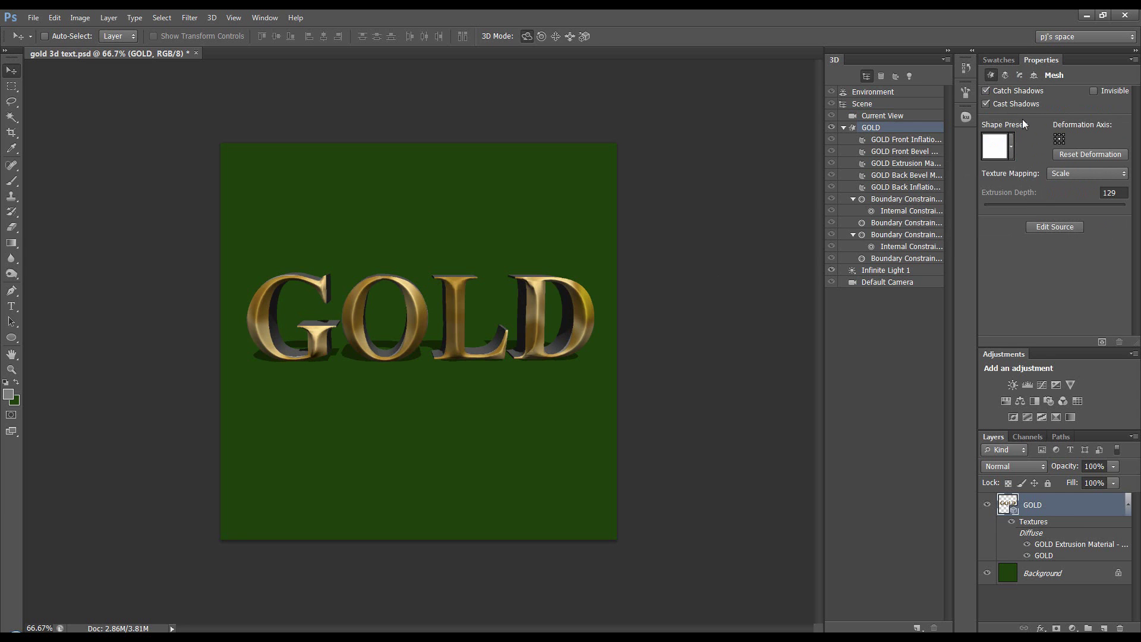
left_click(1006, 75)
- Keep the cap bevel on the front side only, then show GOLD Extrusion Material settings
left_click(1020, 76)
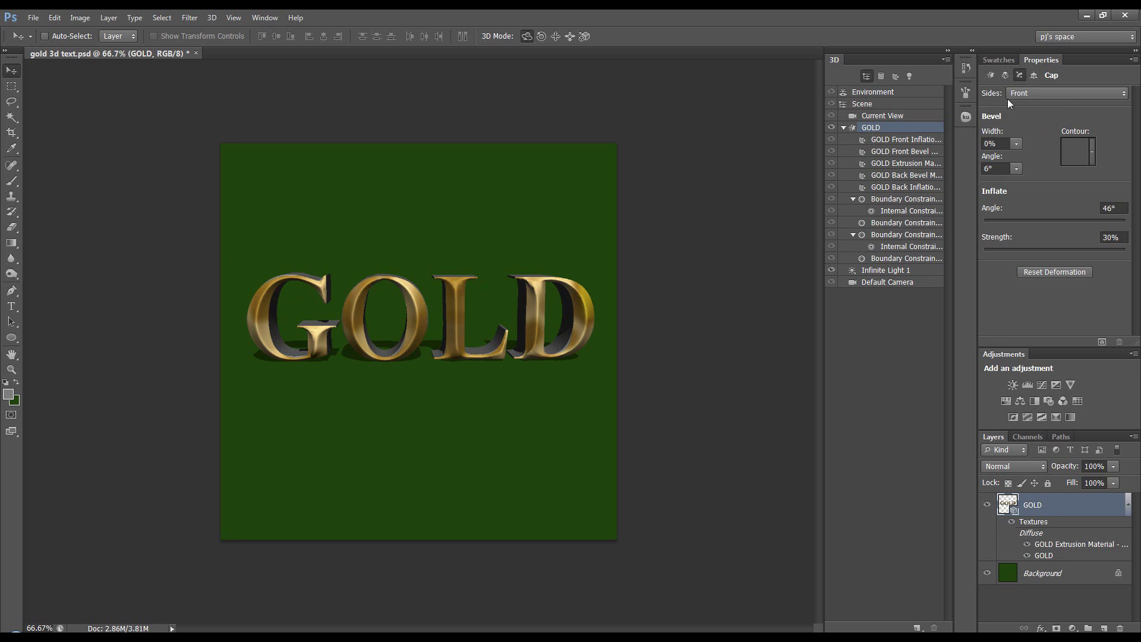
left_click(1032, 94)
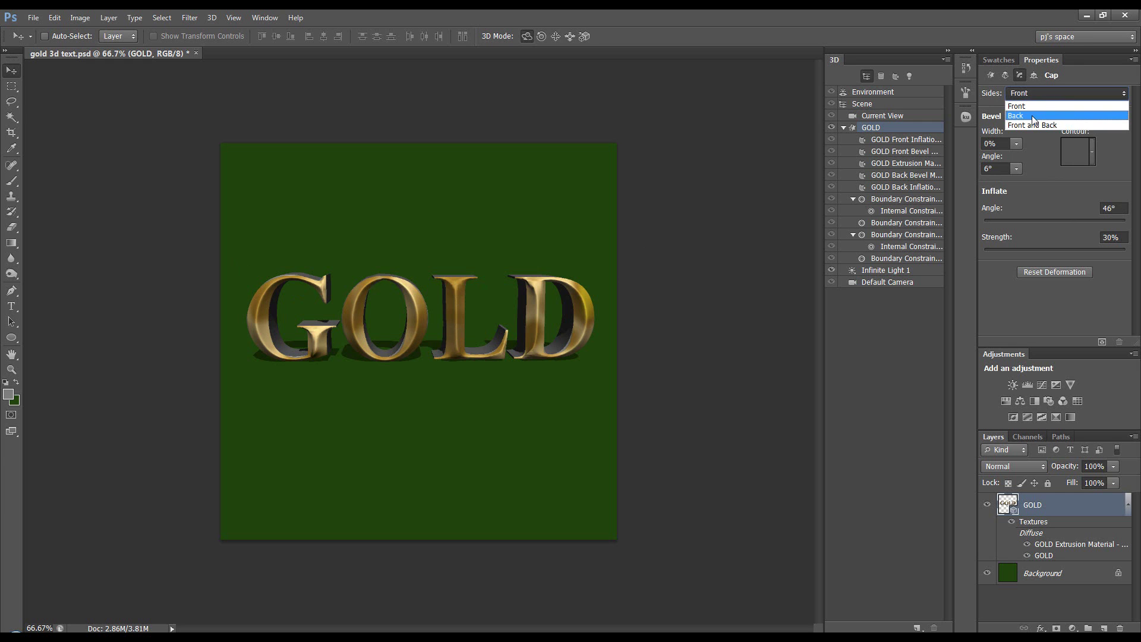
left_click(1033, 106)
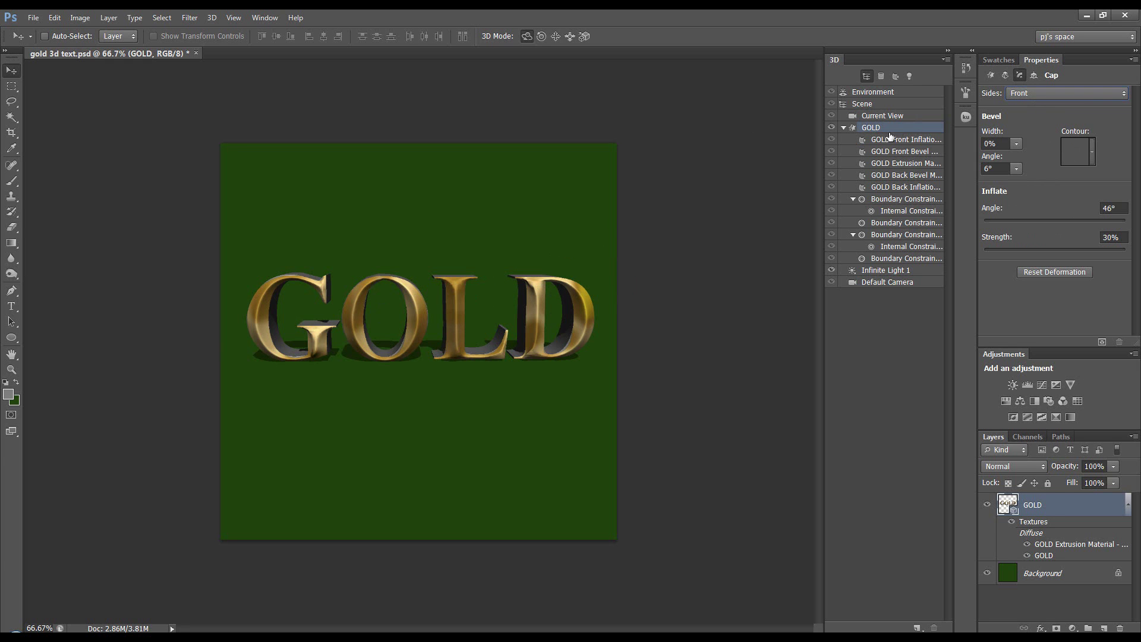
left_click(899, 166)
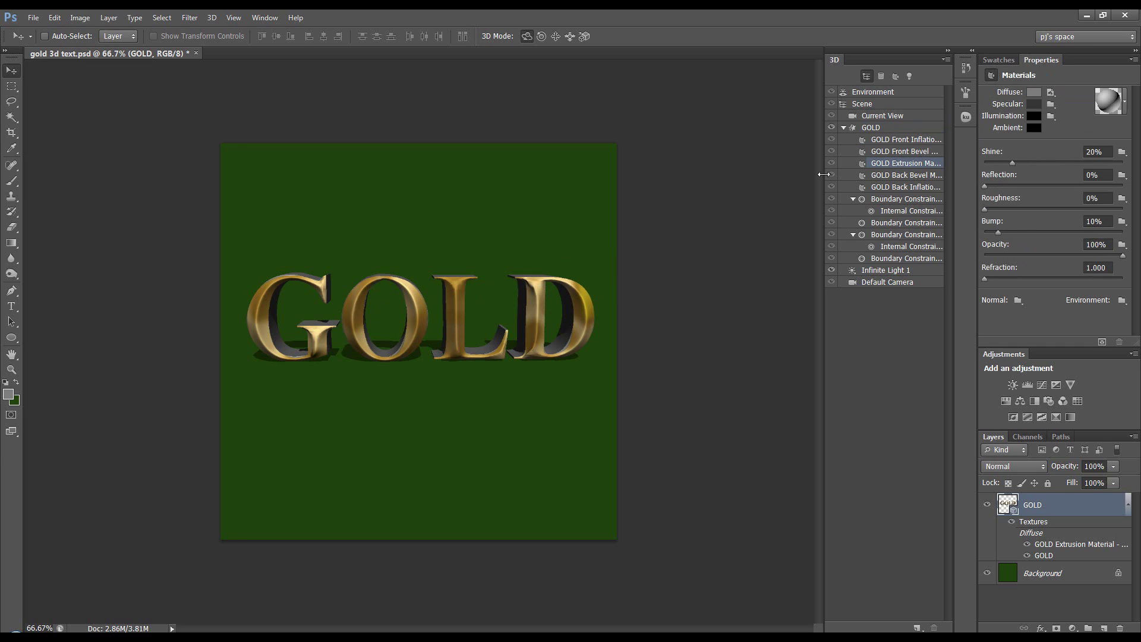
- Replace the GOLD text's Diffuse texture with goldmt.jpg from the 1 temp folder
left_click_drag(824, 190, 743, 192)
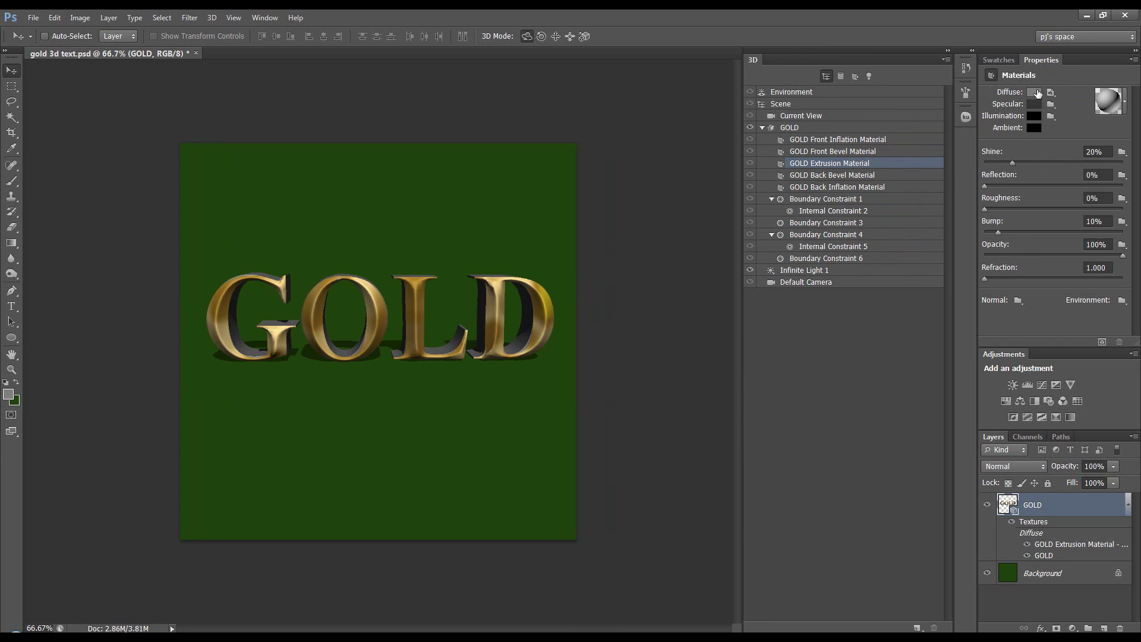
left_click(1050, 92)
left_click(1075, 150)
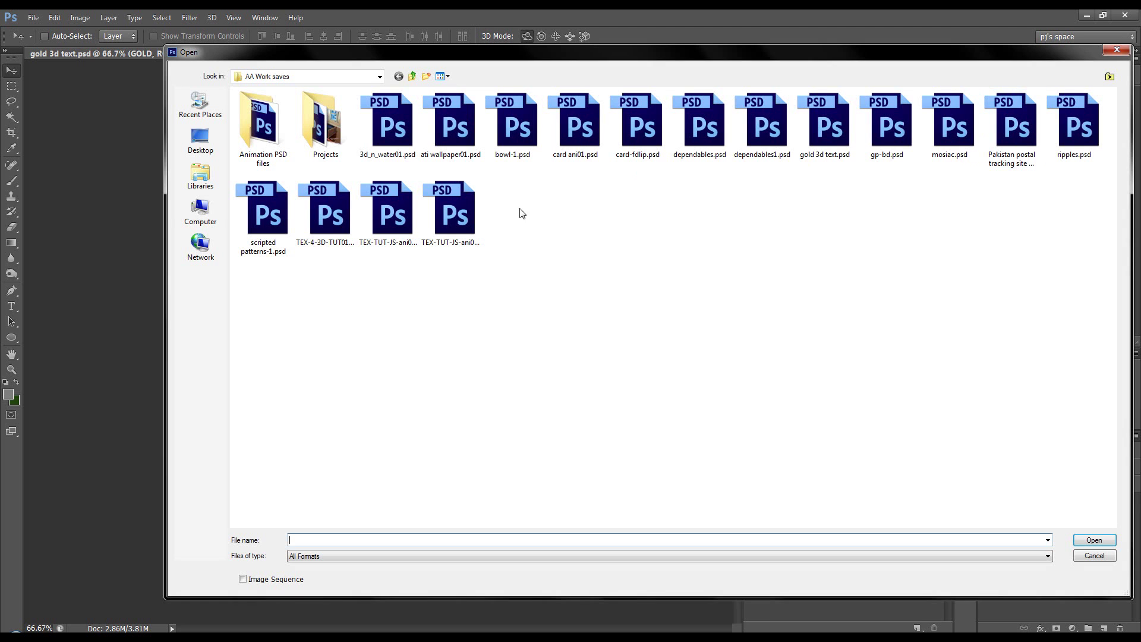
left_click(412, 76)
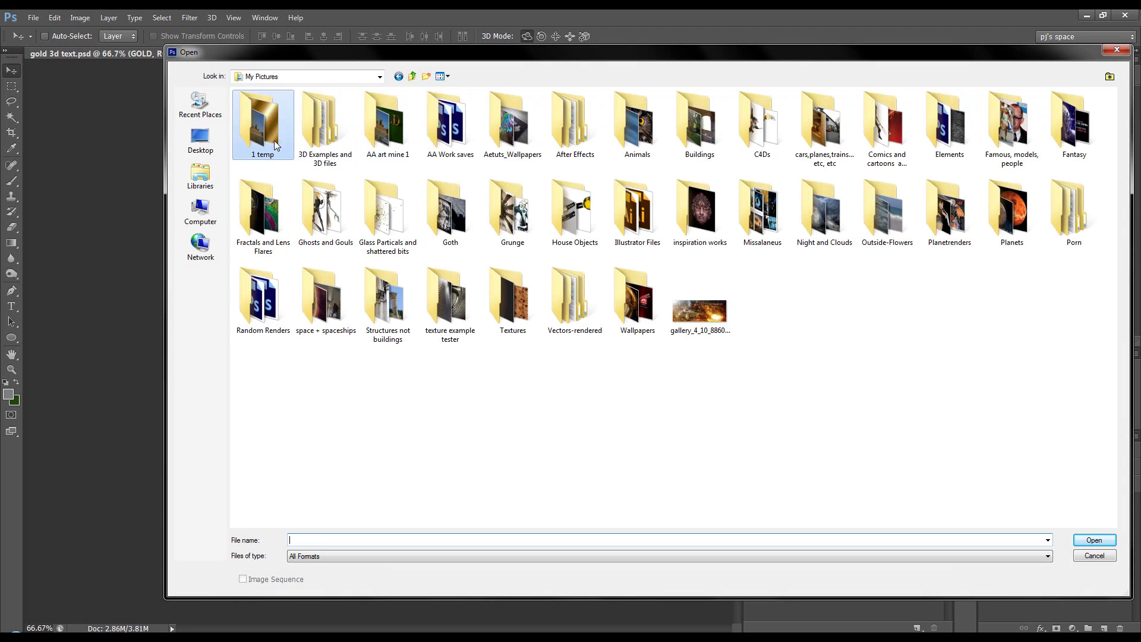
double_click(260, 125)
left_click(527, 219)
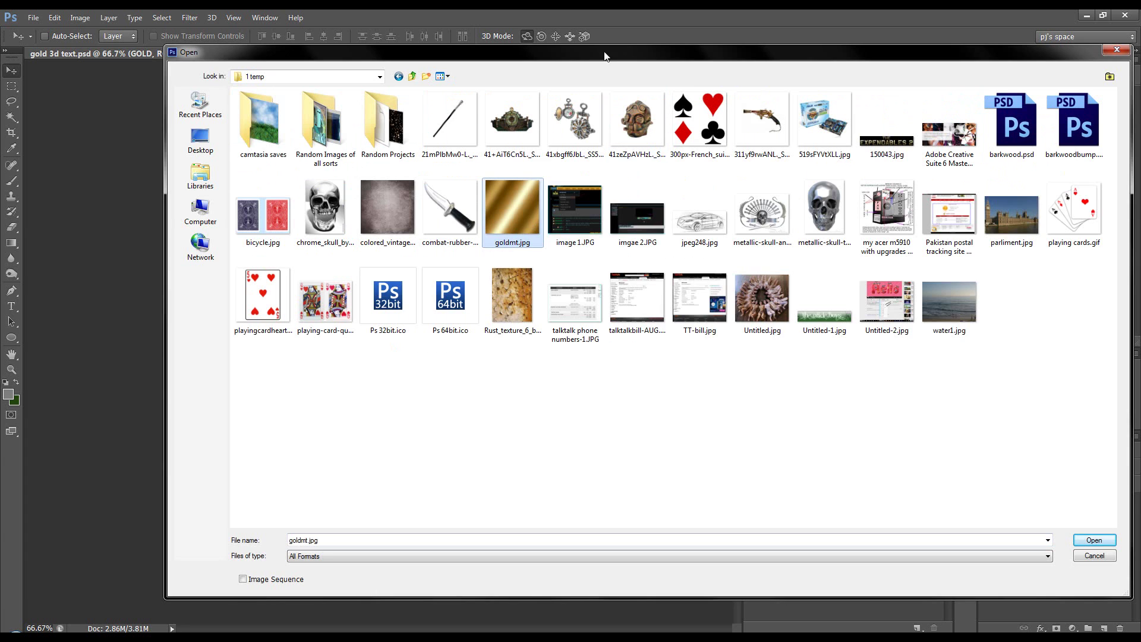
left_click_drag(606, 54, 507, 38)
left_click(996, 524)
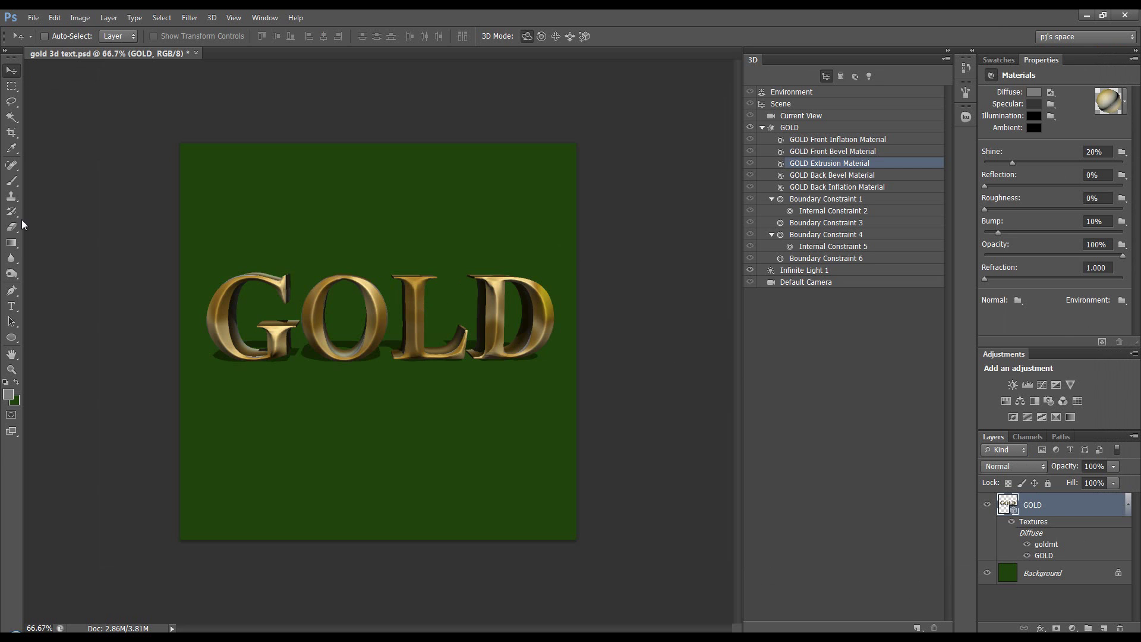
left_click(11, 242)
left_click(72, 40)
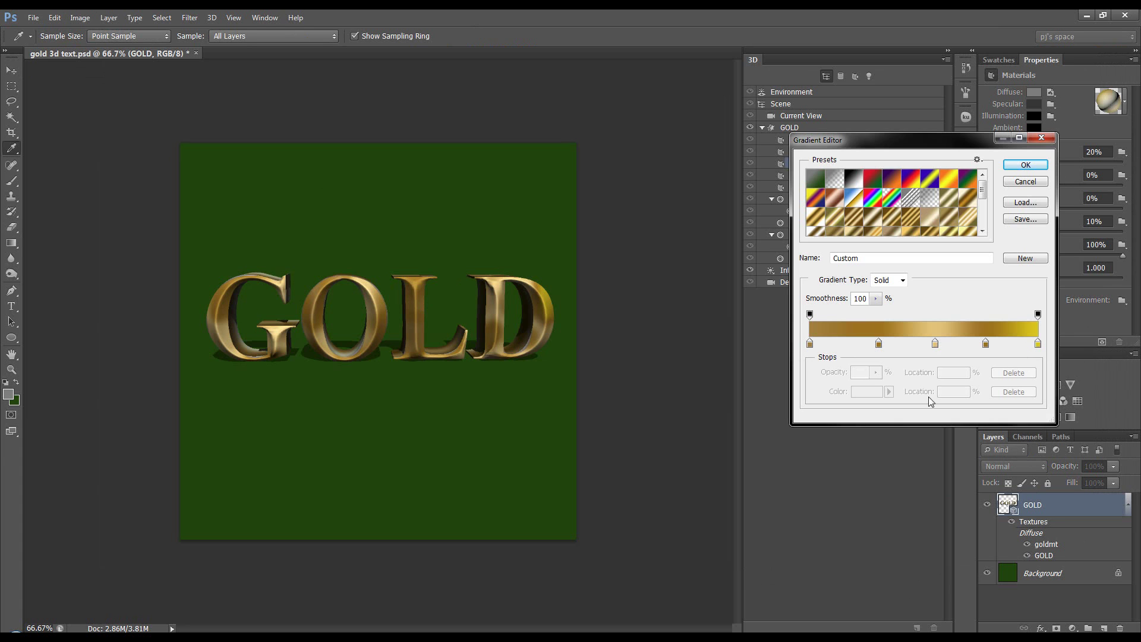
left_click(1025, 165)
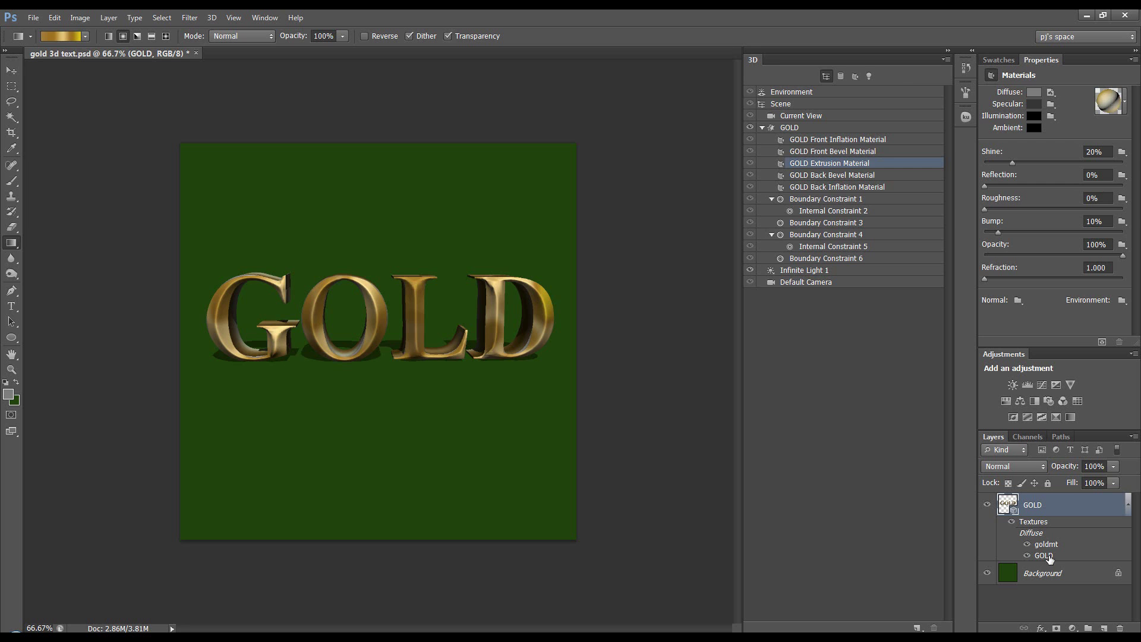
double_click(1043, 556)
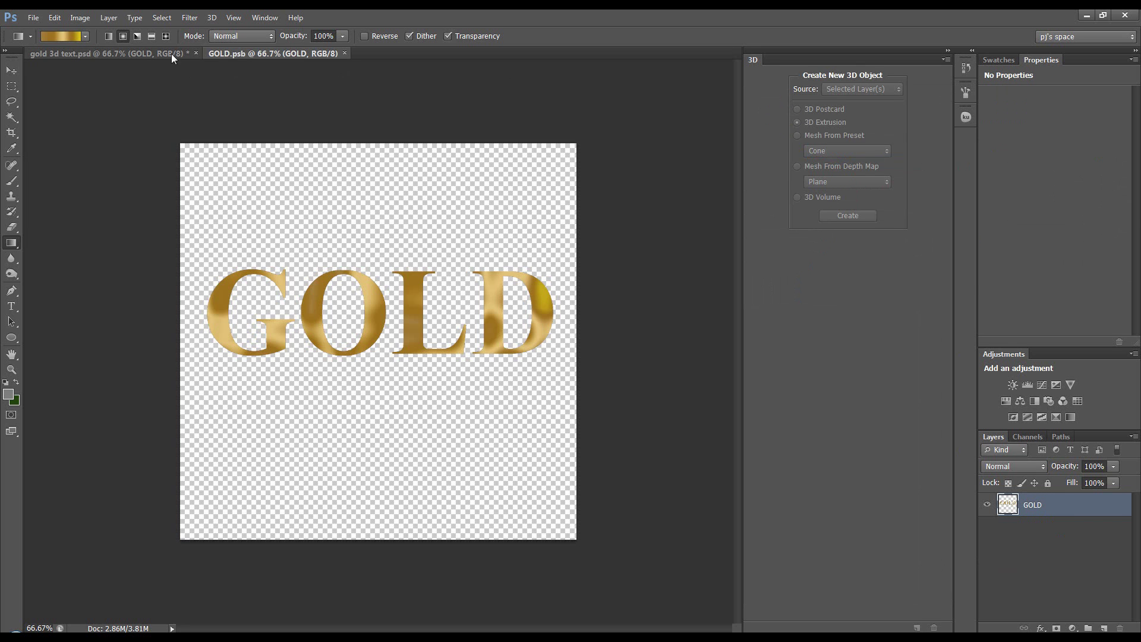
left_click(173, 57)
double_click(1031, 542)
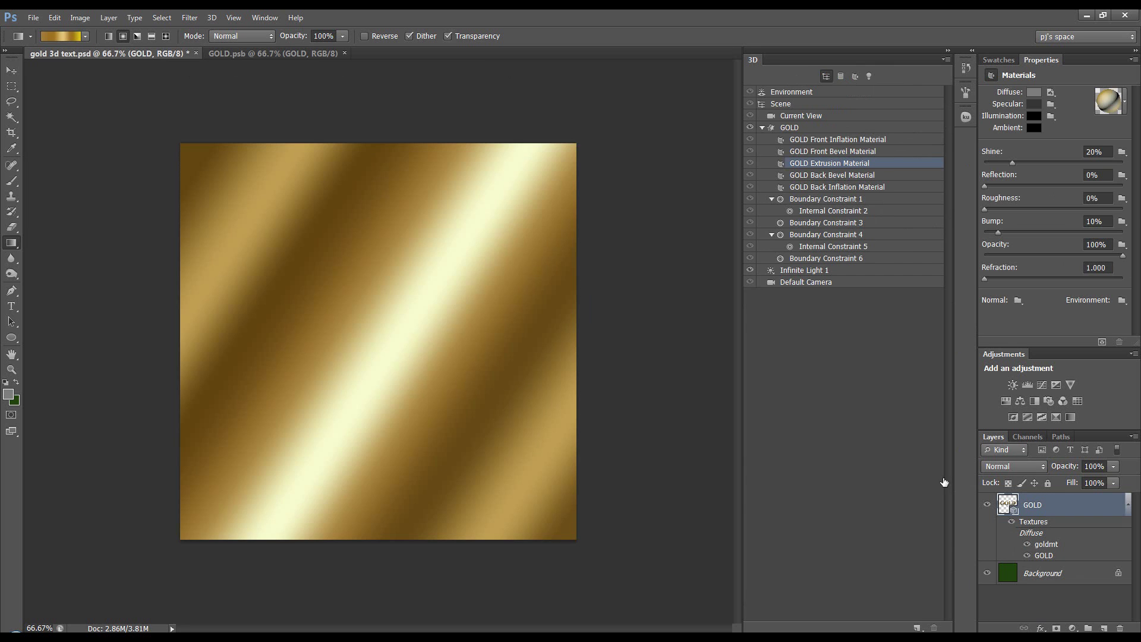
left_click(277, 53)
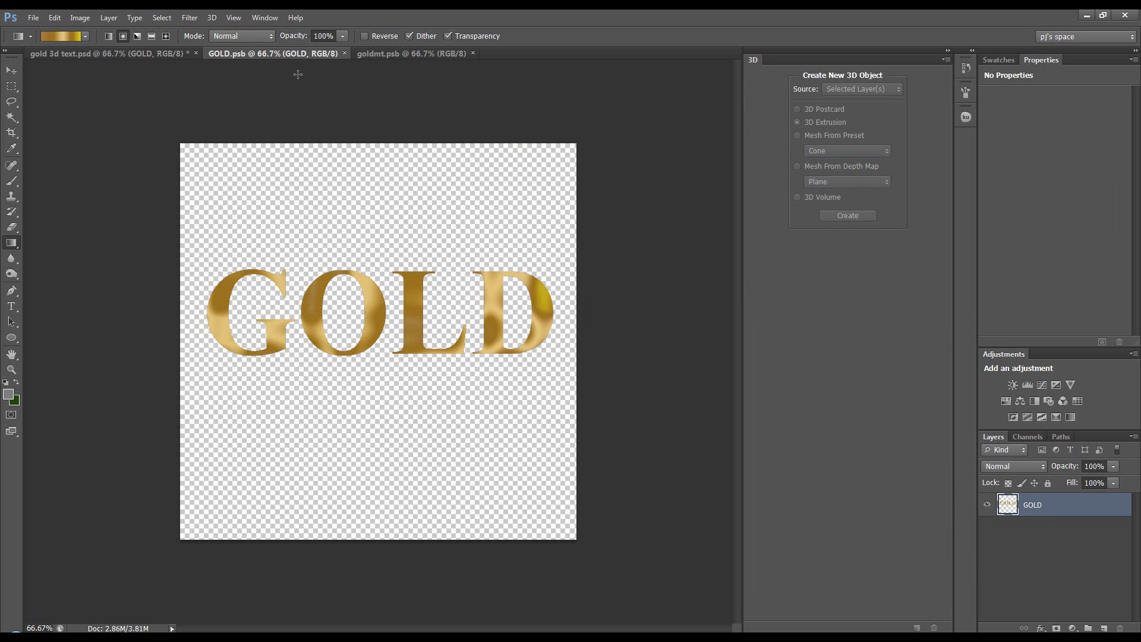
left_click(174, 56)
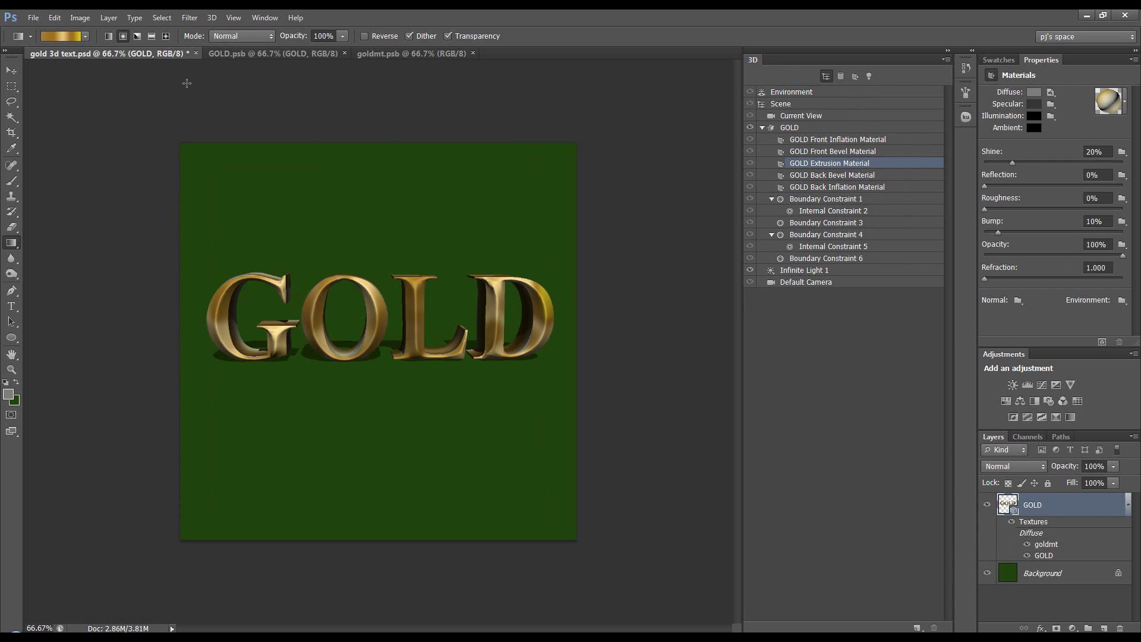
left_click(254, 54)
left_click(461, 56)
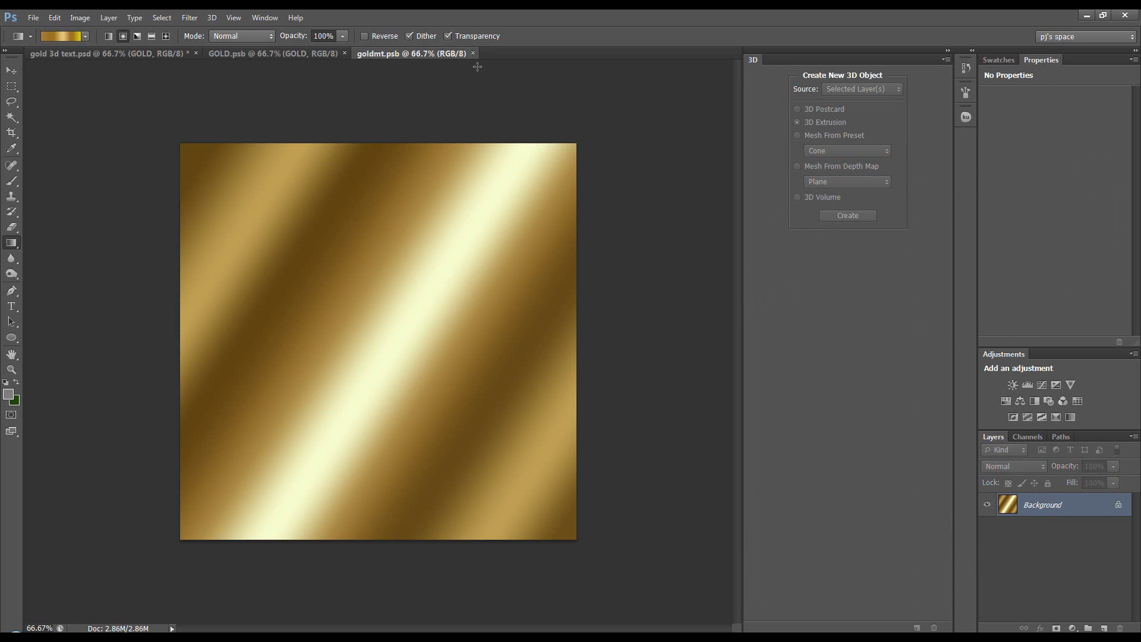
left_click(309, 52)
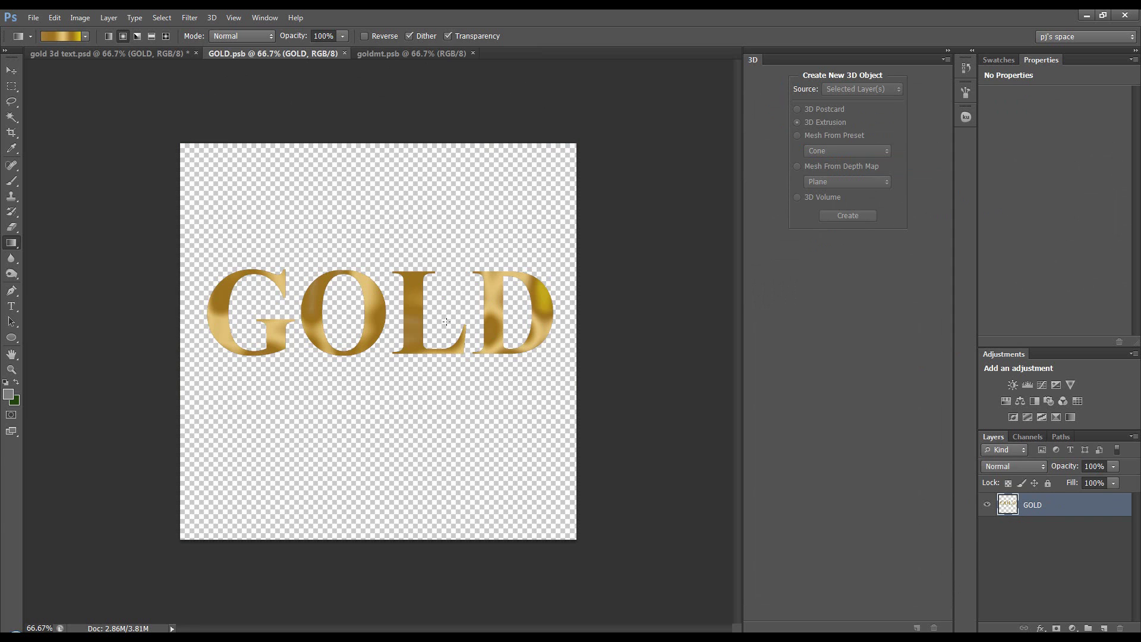
left_click(445, 55)
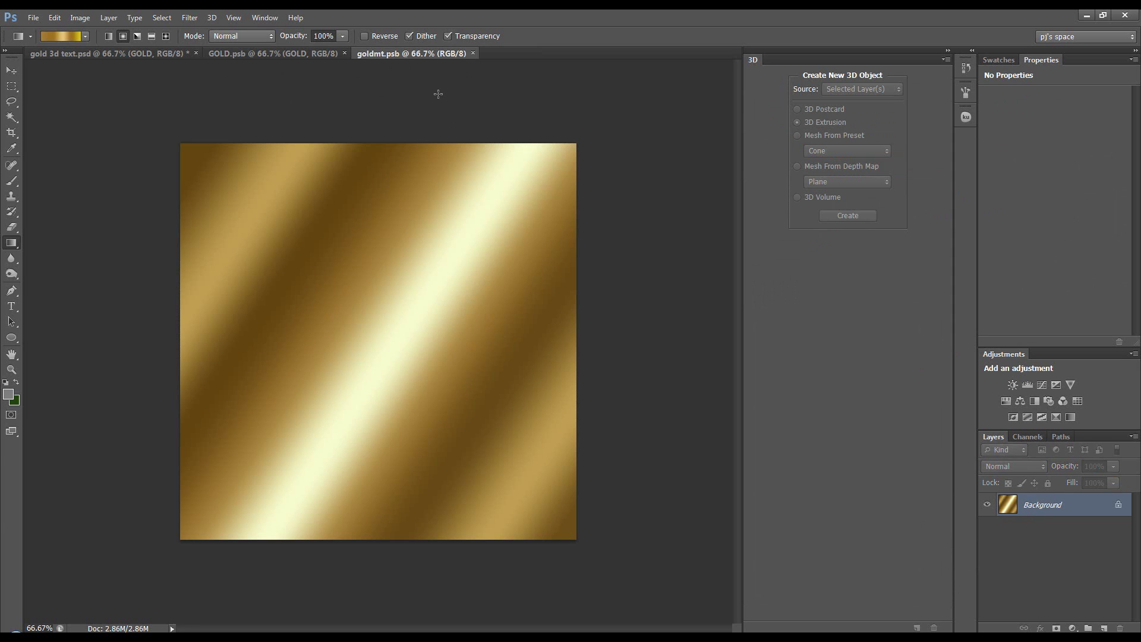
left_click(343, 53)
left_click(324, 53)
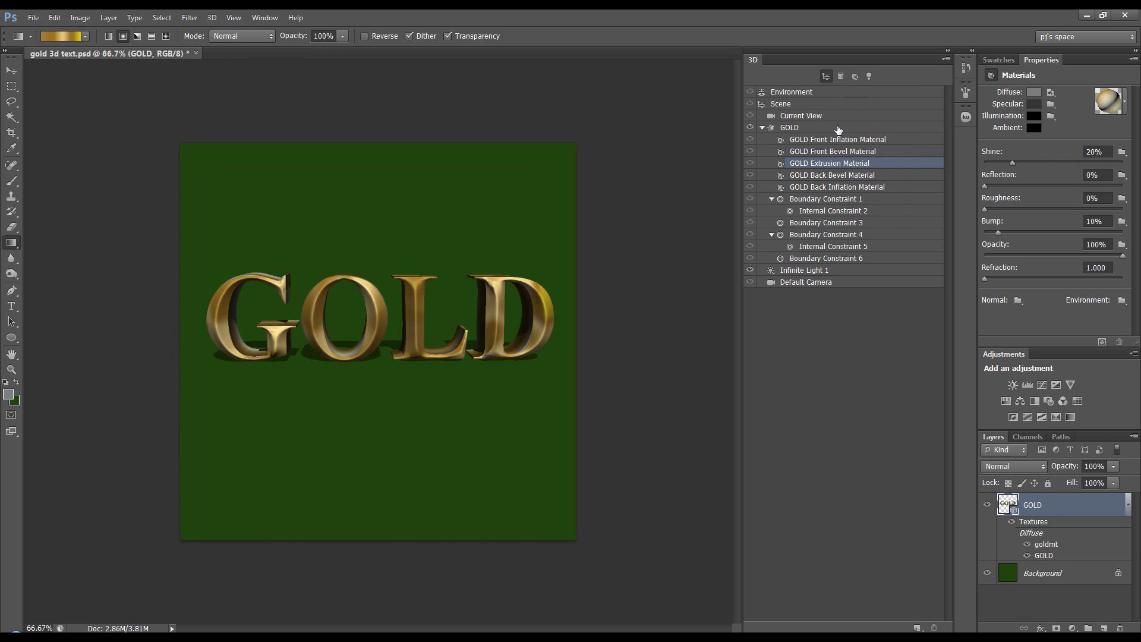
- Change Infinite Light 1 into a point light
left_click(812, 271)
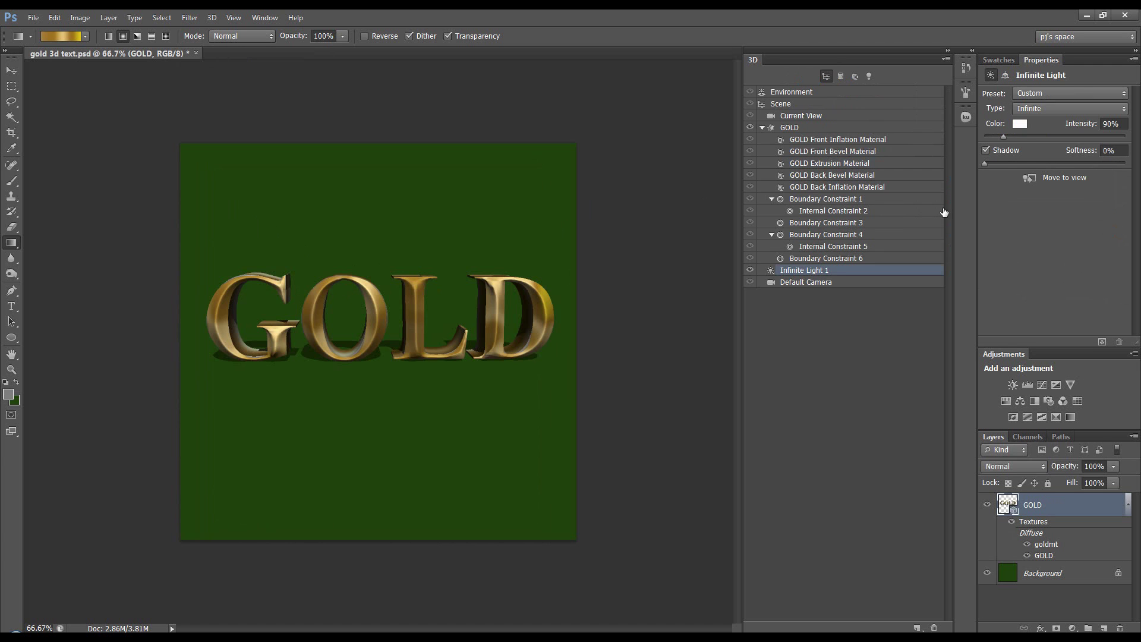
left_click(1036, 113)
left_click(1040, 119)
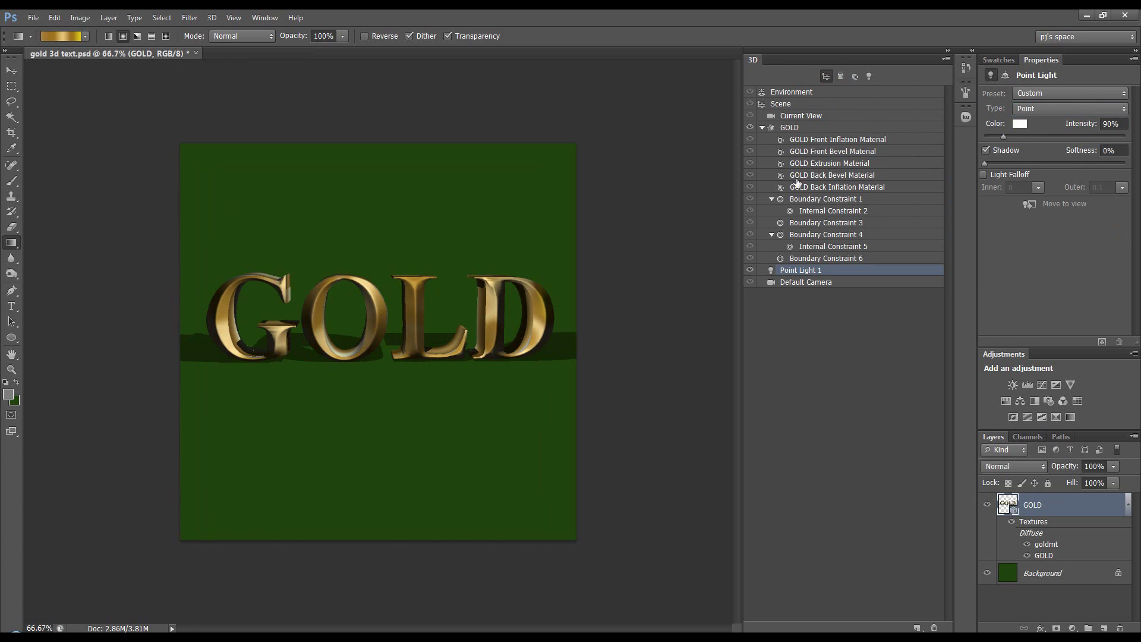
left_click(802, 107)
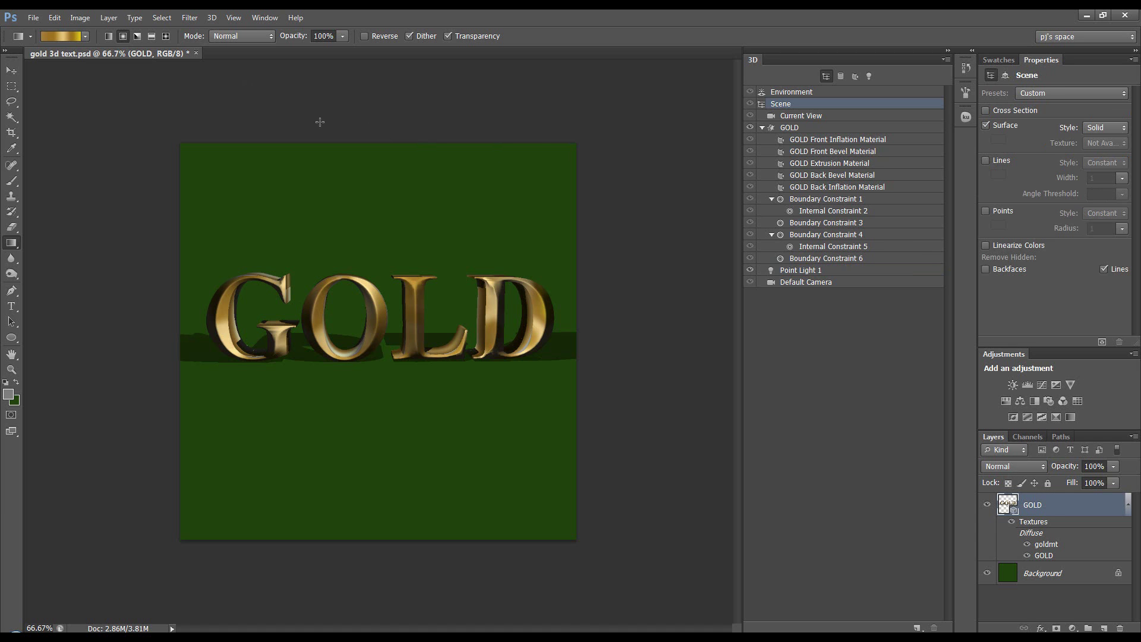
left_click(792, 127)
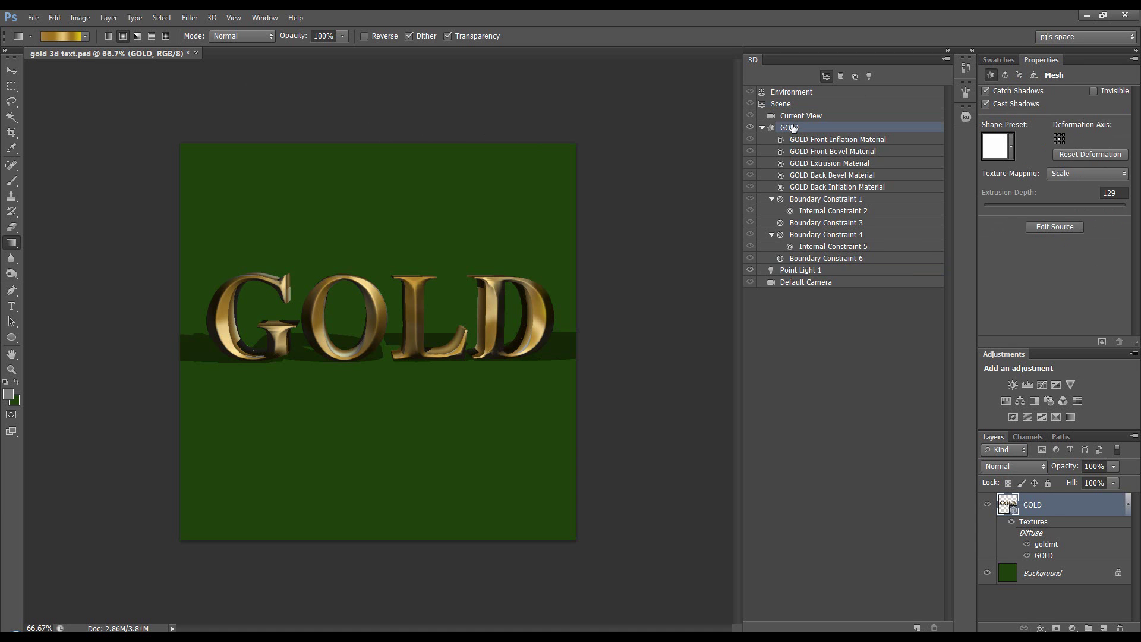
- Move Point Light 1 above the GOLD text and raise its intensity to 120%
left_click(11, 70)
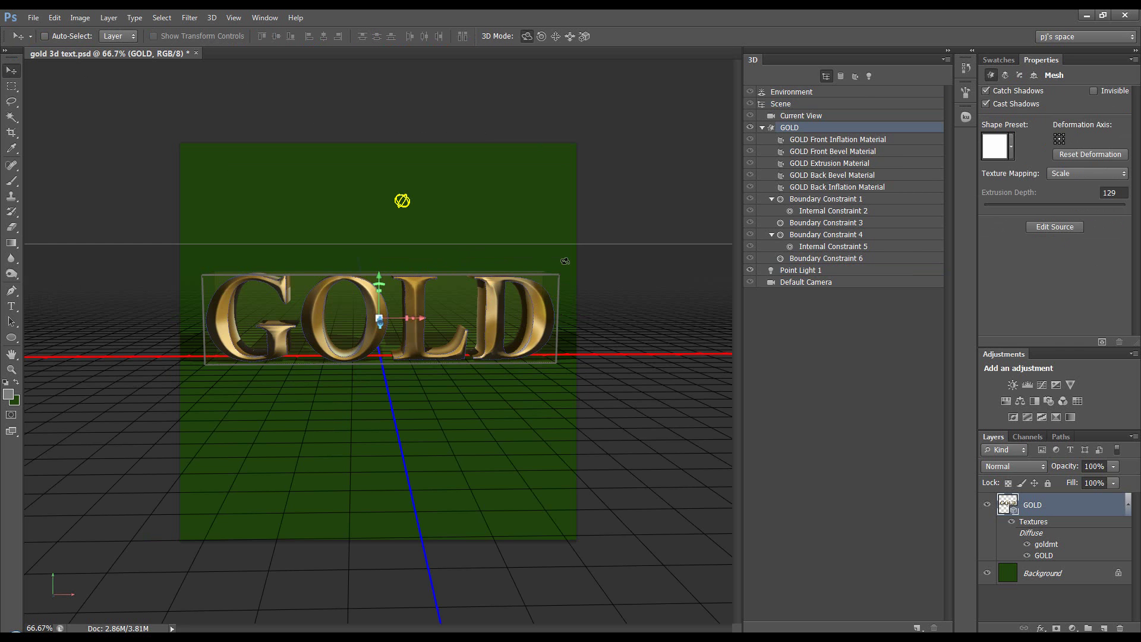
left_click(800, 271)
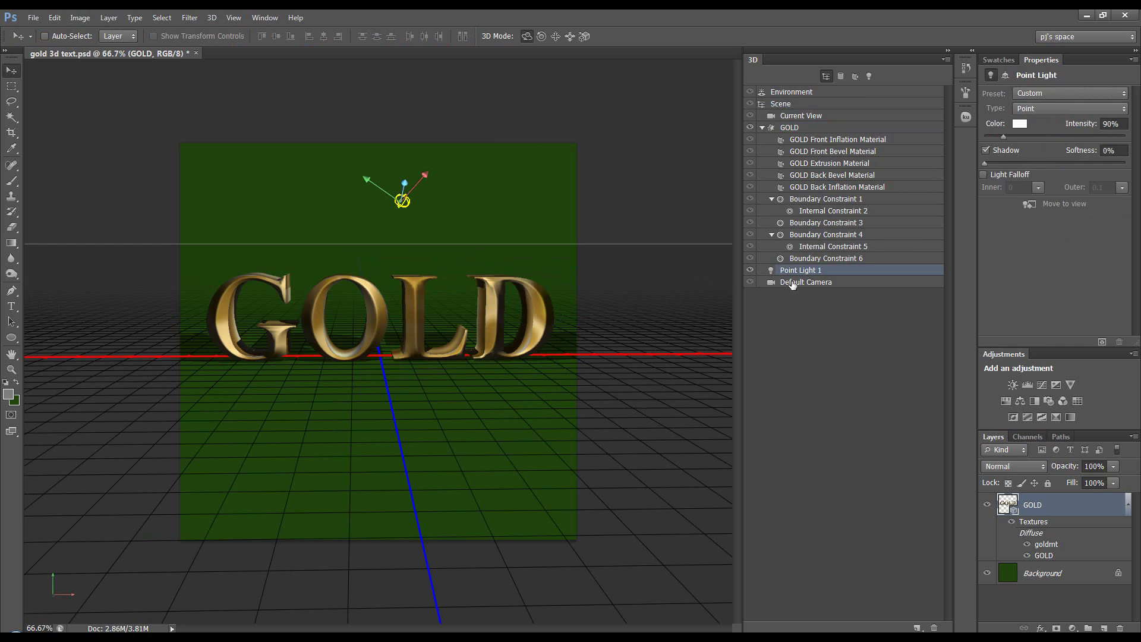
left_click(555, 36)
mouse_move(404, 201)
left_mouse_down()
mouse_move(390, 177)
mouse_move(390, 186)
left_mouse_up()
left_click(570, 37)
mouse_move(381, 182)
left_mouse_down()
mouse_move(378, 232)
mouse_move(382, 189)
left_mouse_up()
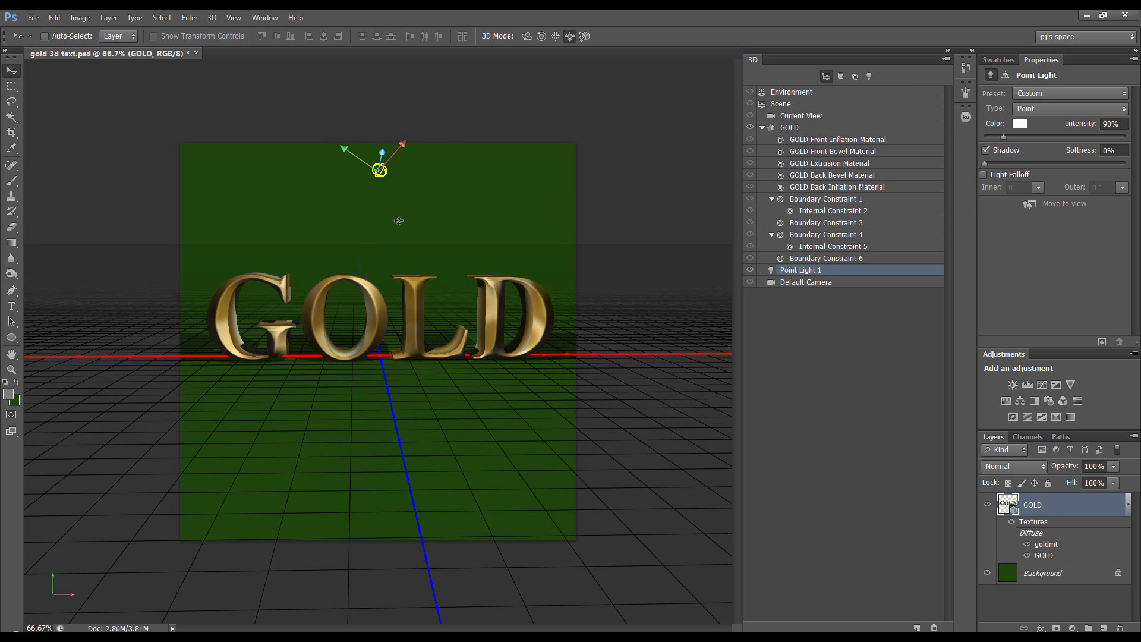
left_click_drag(1006, 140, 1008, 143)
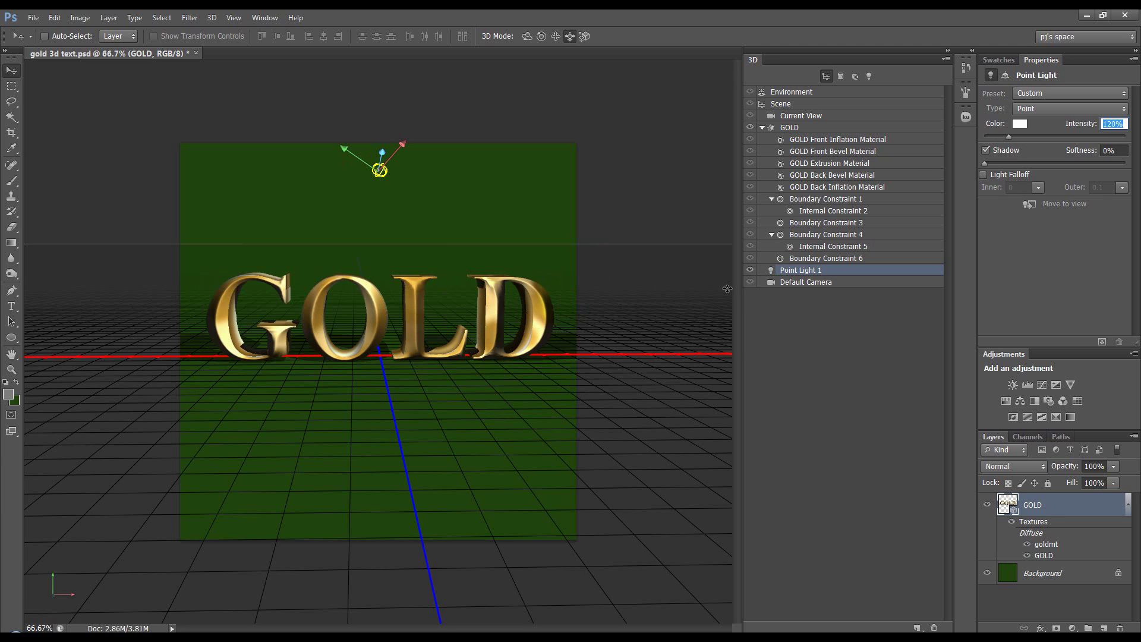
- Start a full-quality 3D render, stop it, and review the edit history
key("BackSpace")
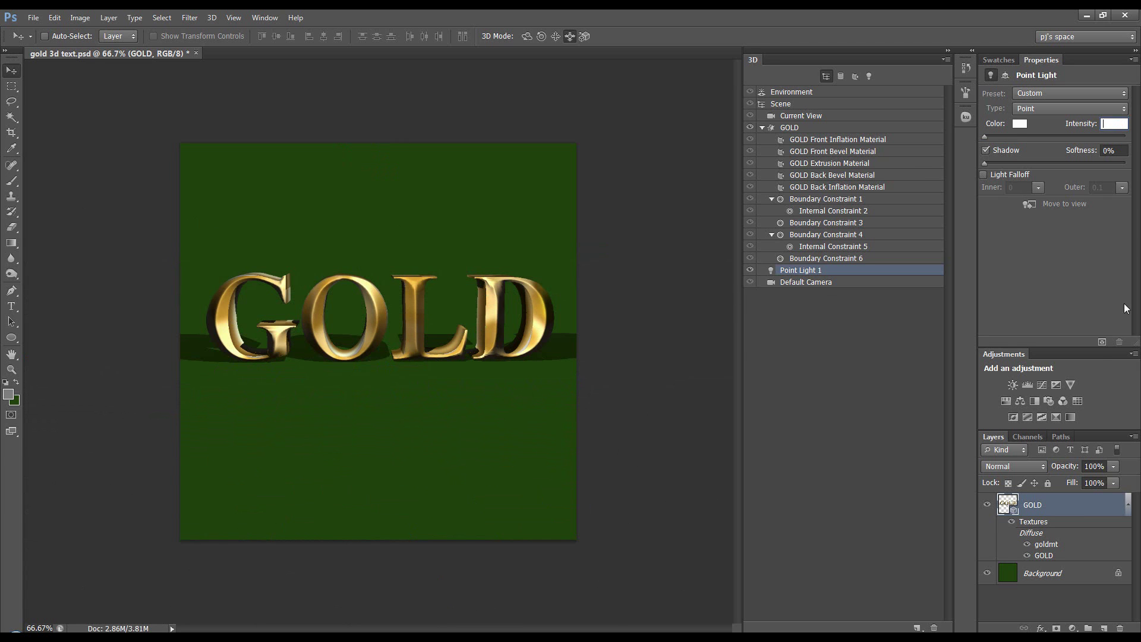
left_click(1100, 343)
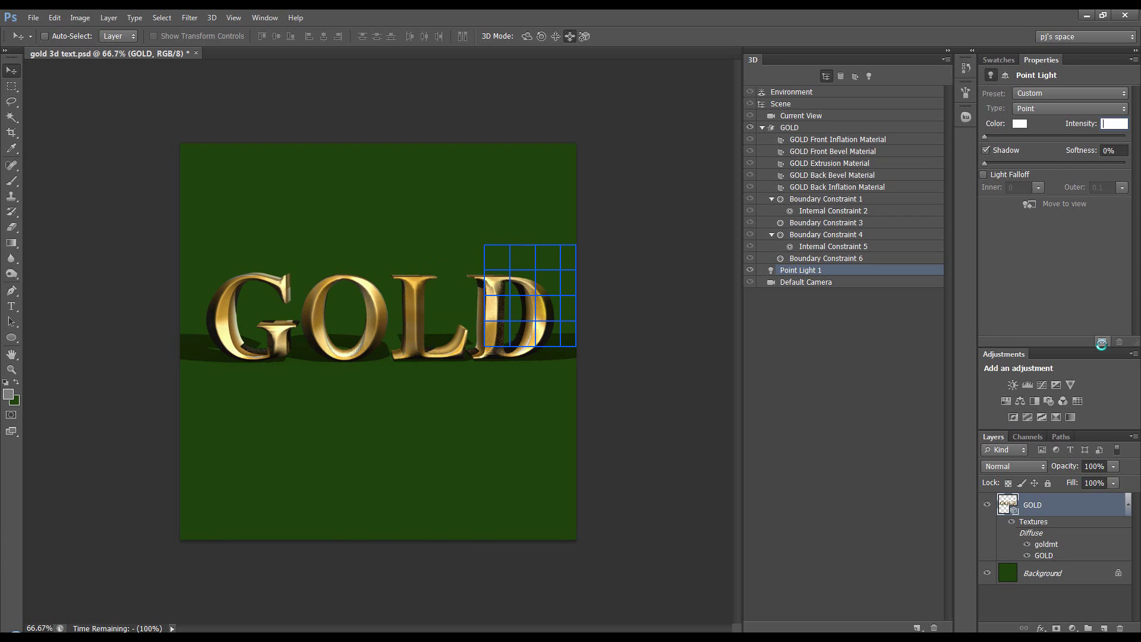
left_click(1101, 344)
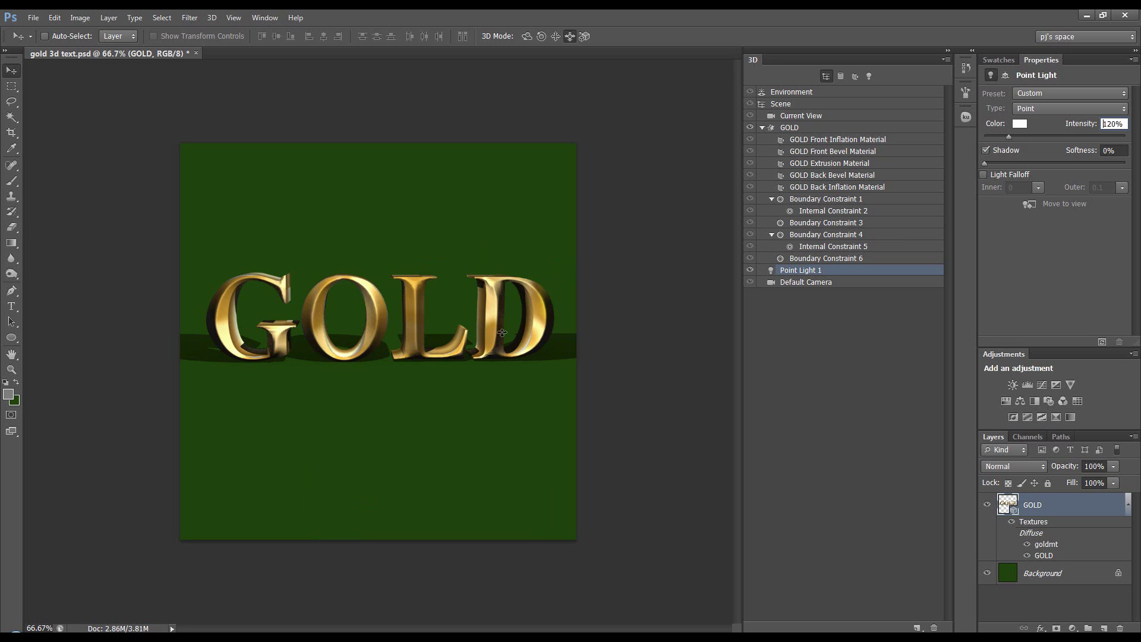
left_click(967, 70)
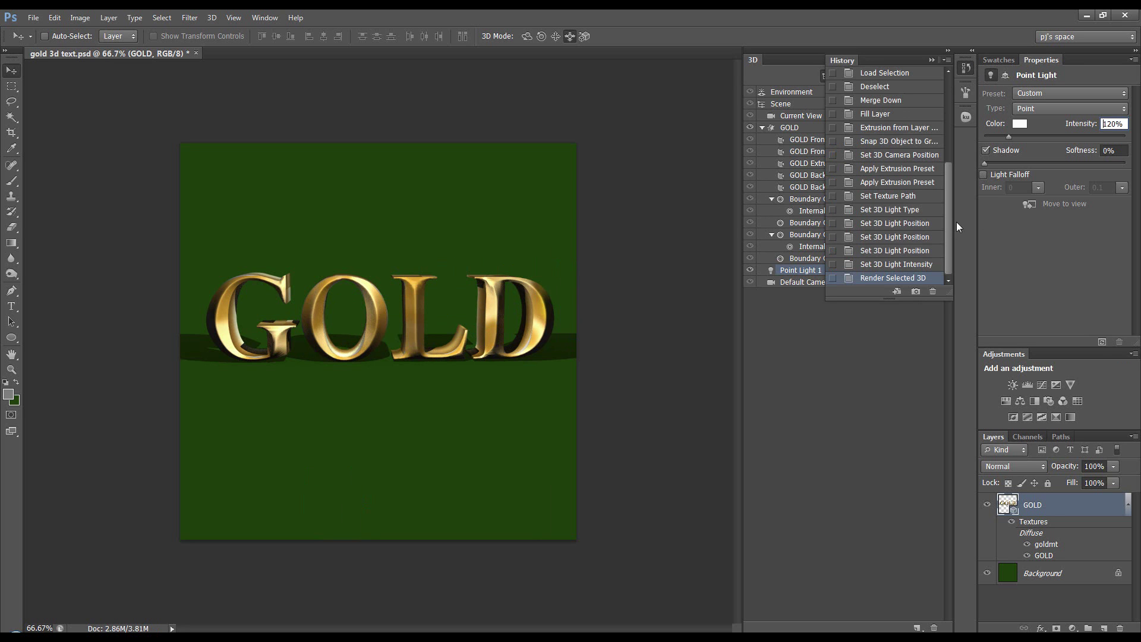
left_click_drag(947, 219, 943, 98)
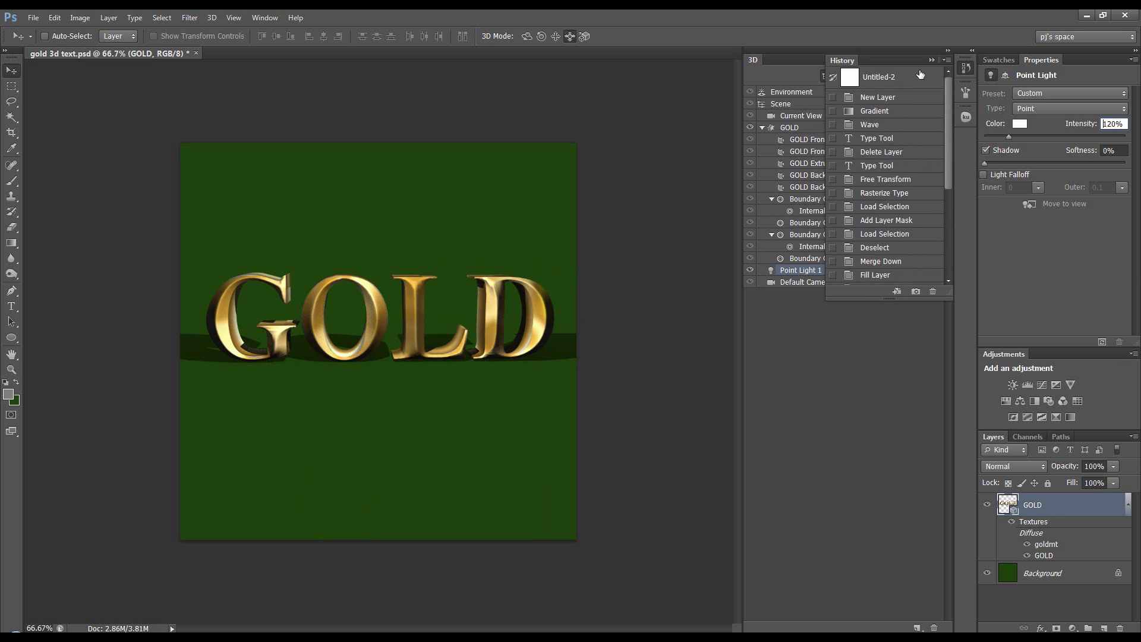
left_click(935, 58)
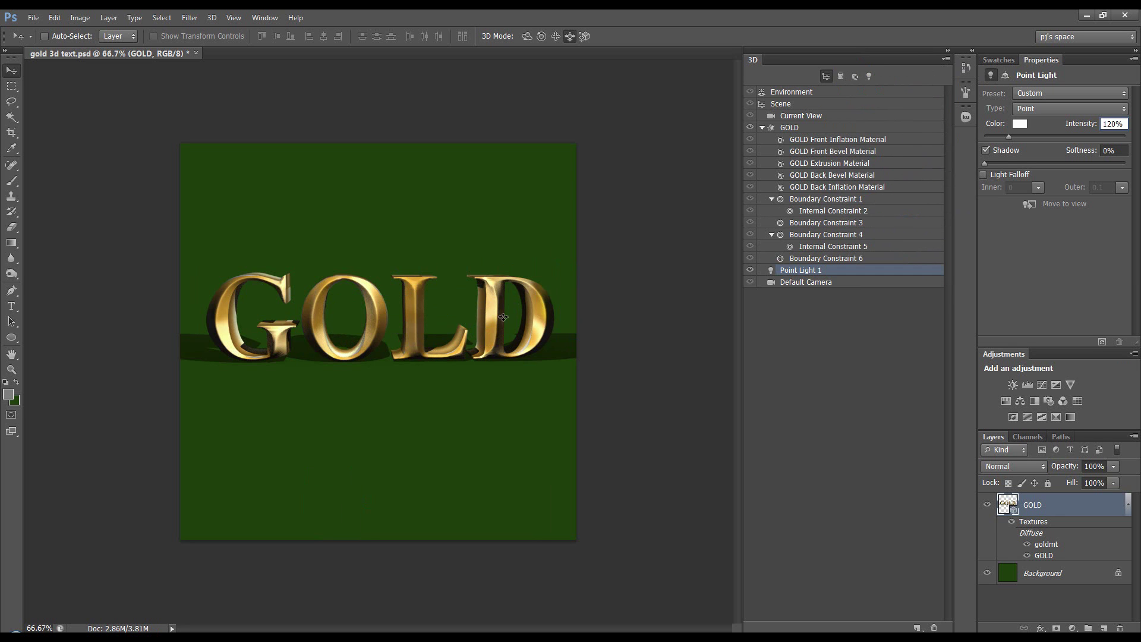
- Lower Point Light 1 intensity to 87% for a softer gold sheen
key("Up")
key("Up")
key("Down")
key("Down")
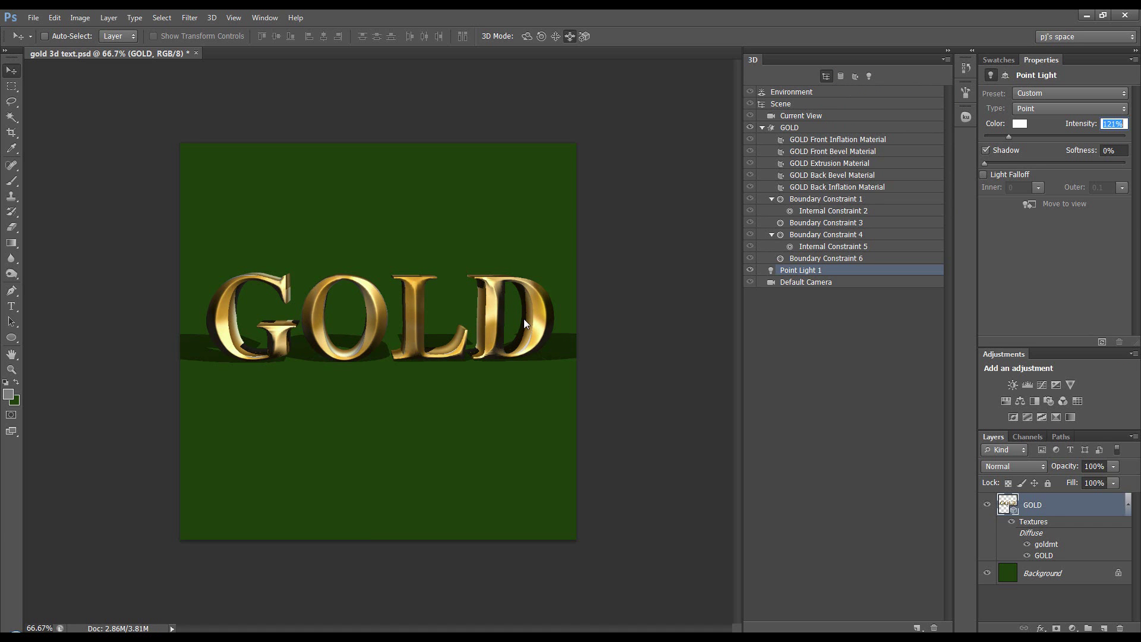
key("Down")
key("Down")
left_click_drag(1006, 137, 1003, 137)
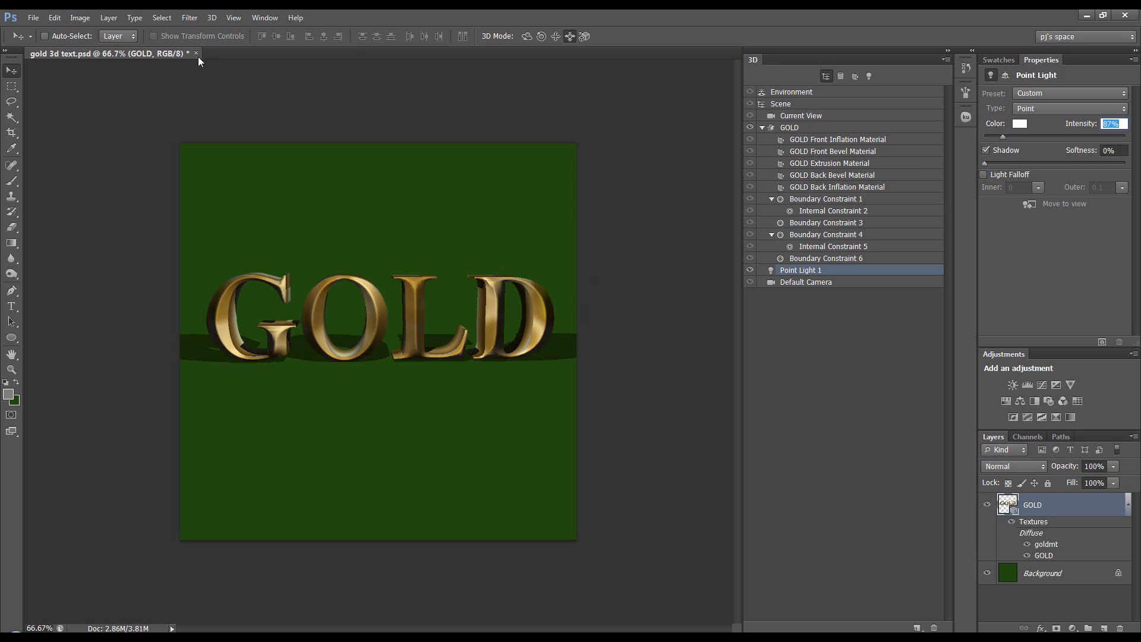
key("Return")
scroll(585, 252, "up", 3)
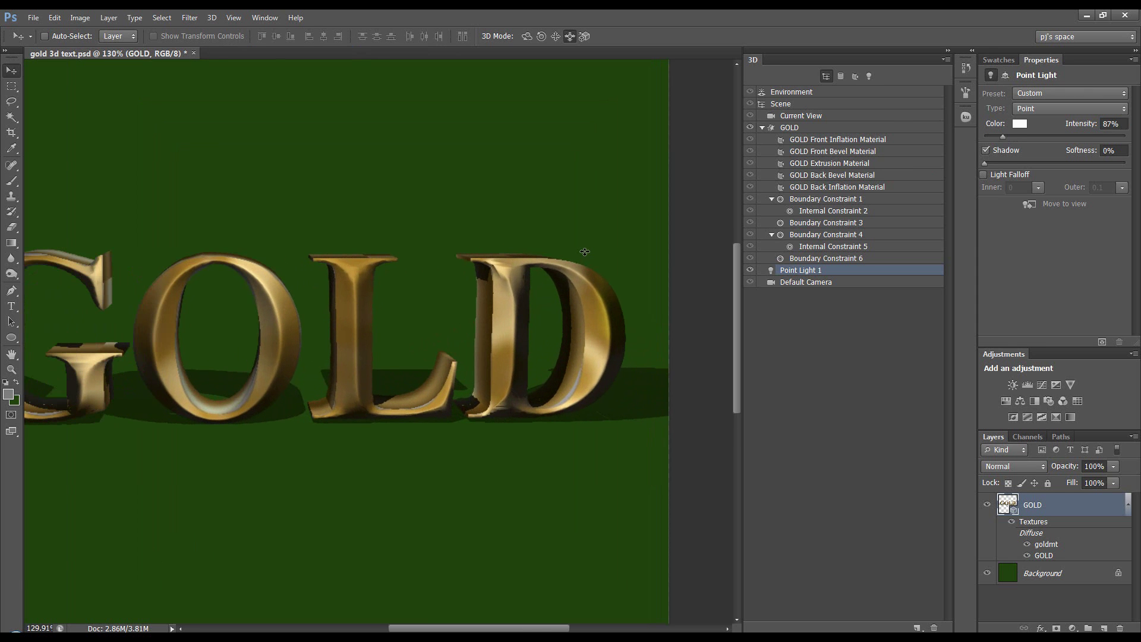
scroll(405, 274, "down", 2)
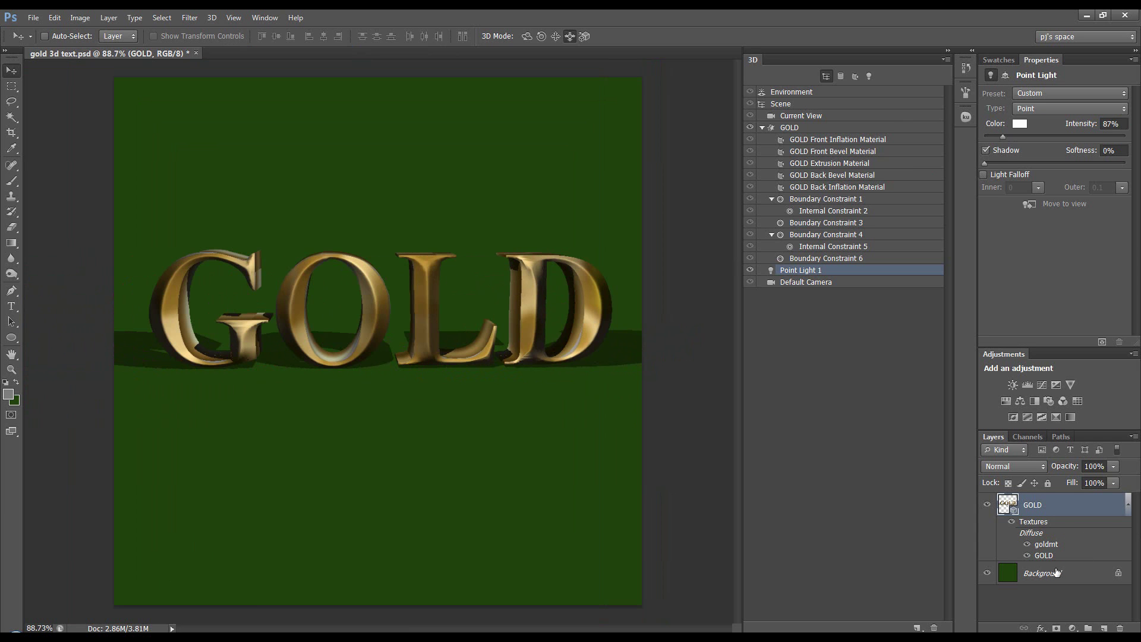
- Add a new layer above GOLD and fill it with mid grey #808080
left_click(1102, 628)
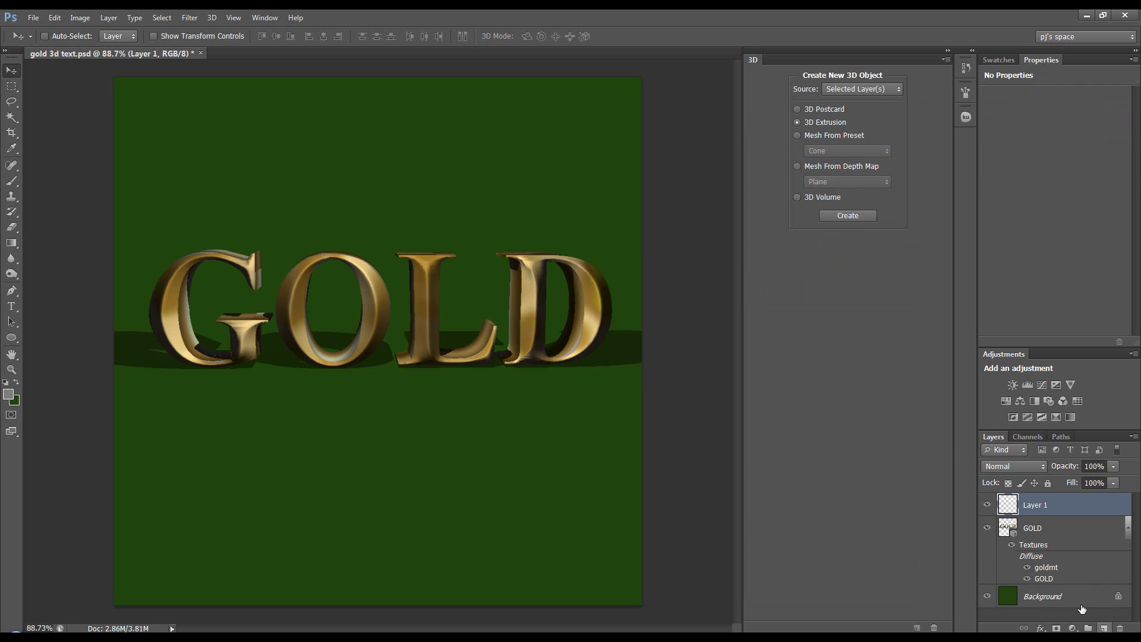
left_click(10, 398)
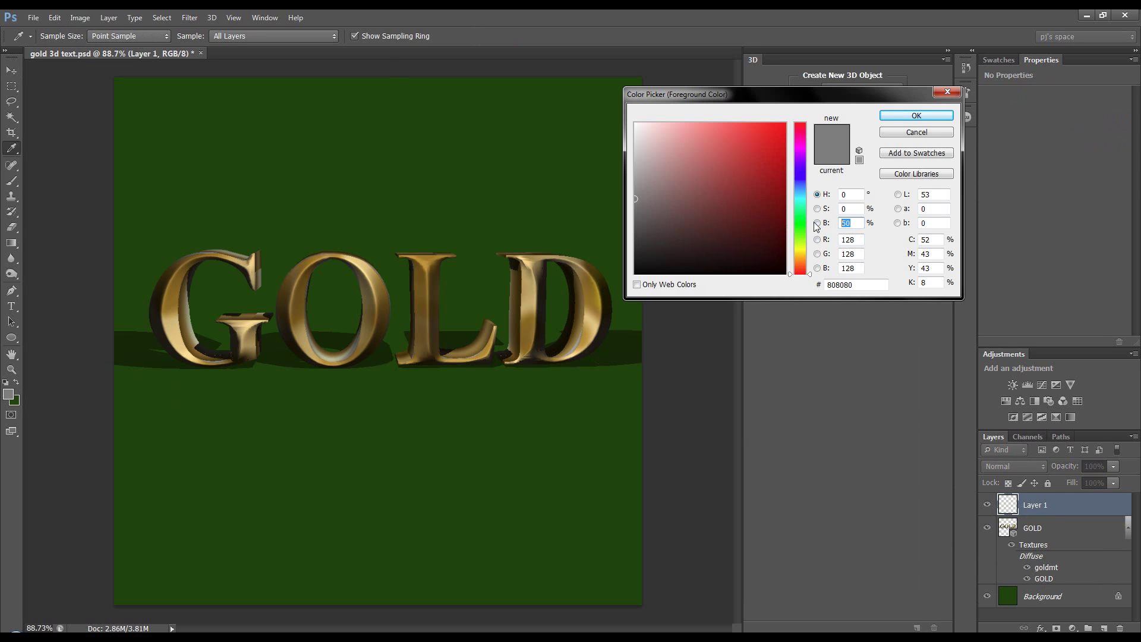
left_click(918, 119)
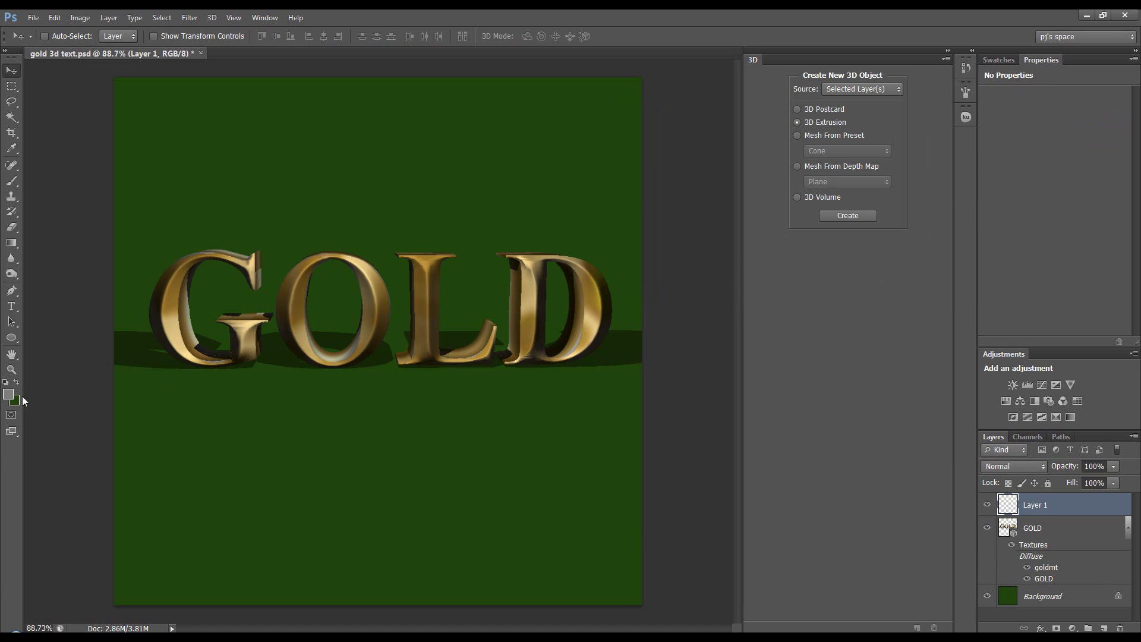
key("alt+BackSpace")
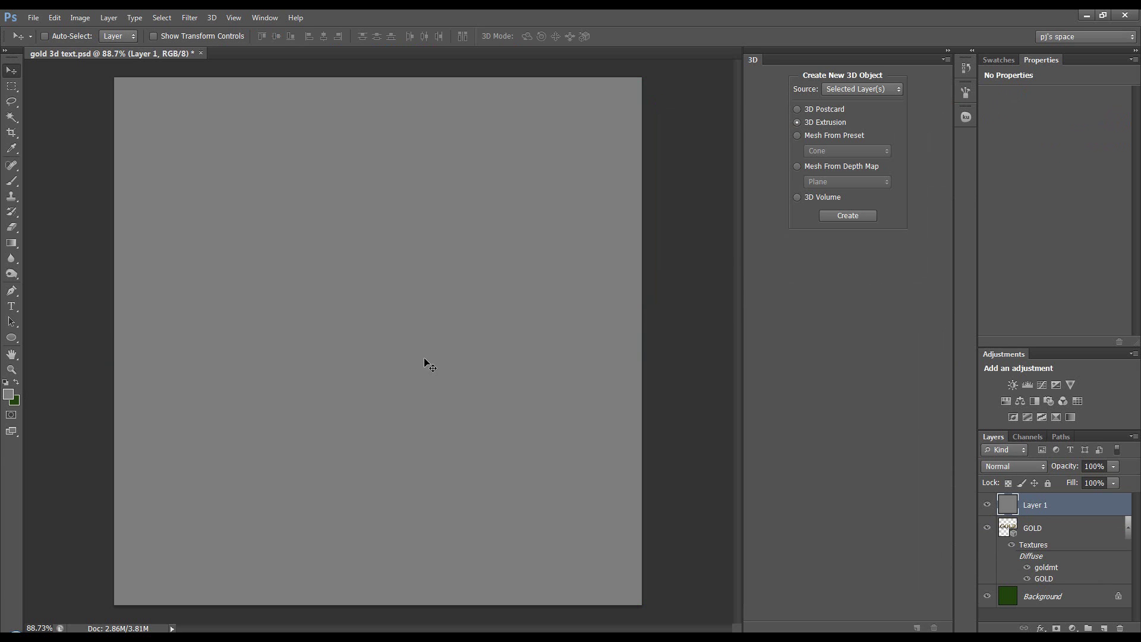
- Convert the grey layer for Smart Filters and apply a spotlight Lighting Effects filter
left_click(189, 17)
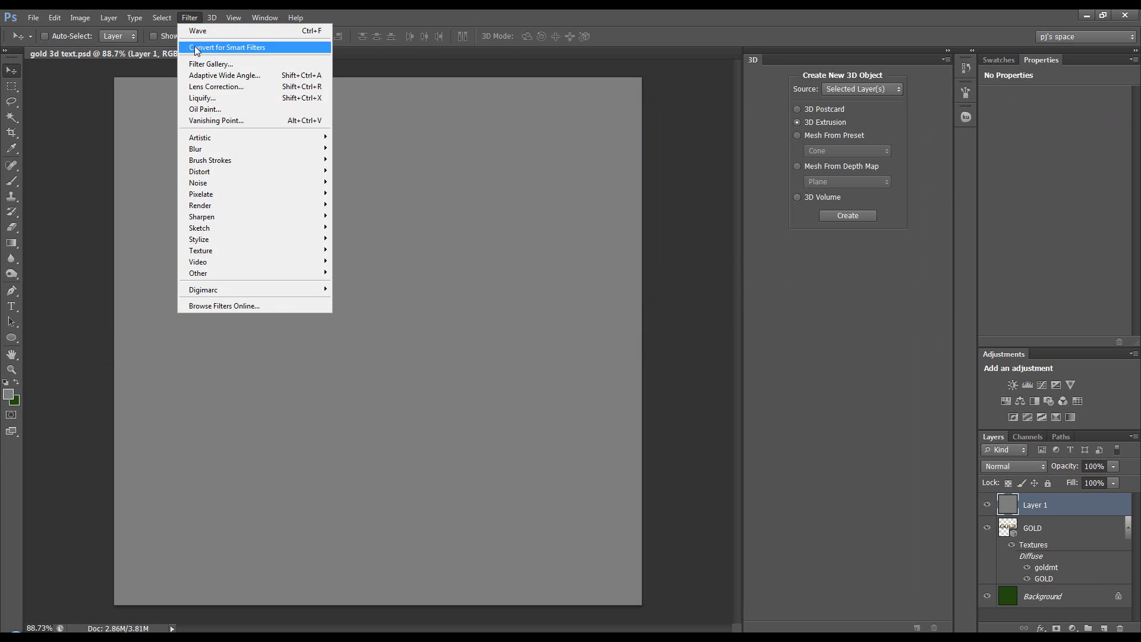
left_click(196, 44)
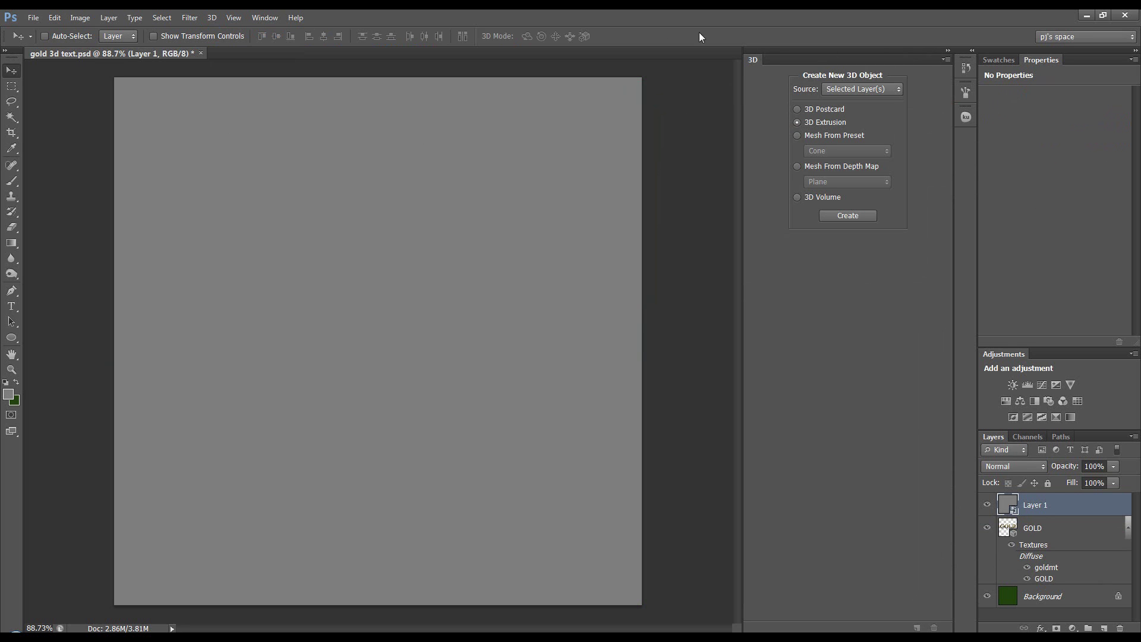
left_click(54, 17)
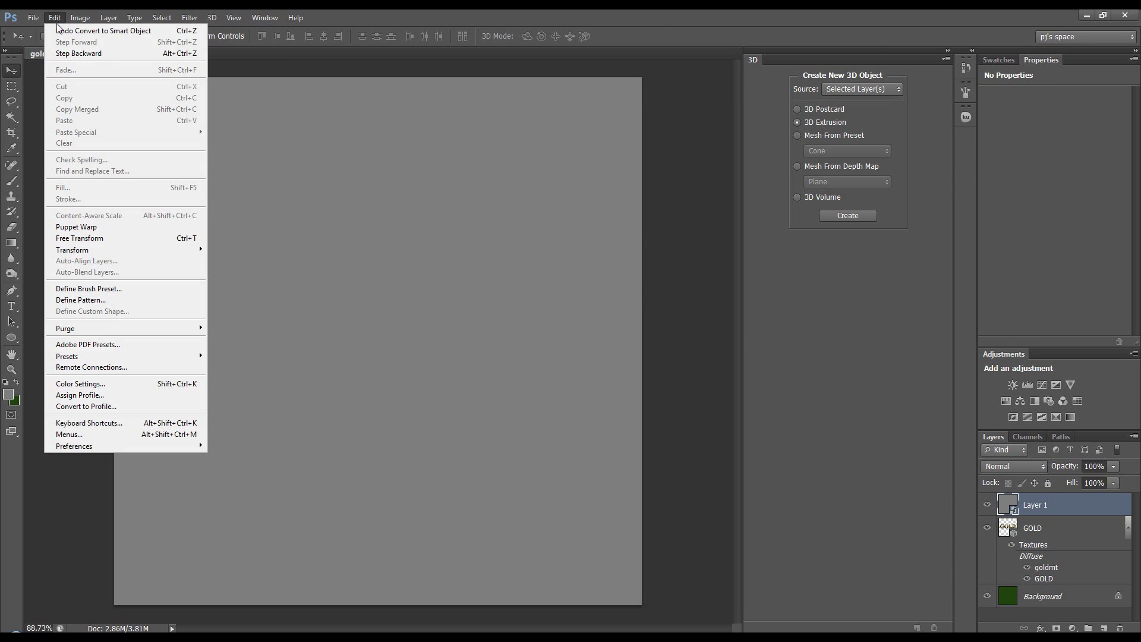
left_click(52, 17)
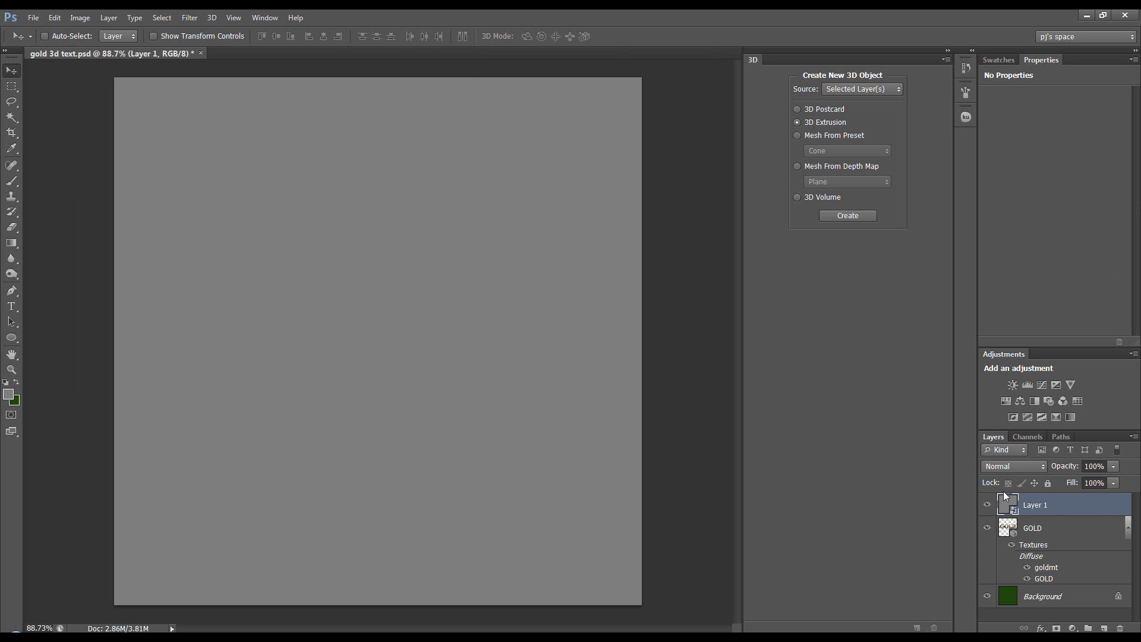
left_click(210, 24)
mouse_move(190, 18)
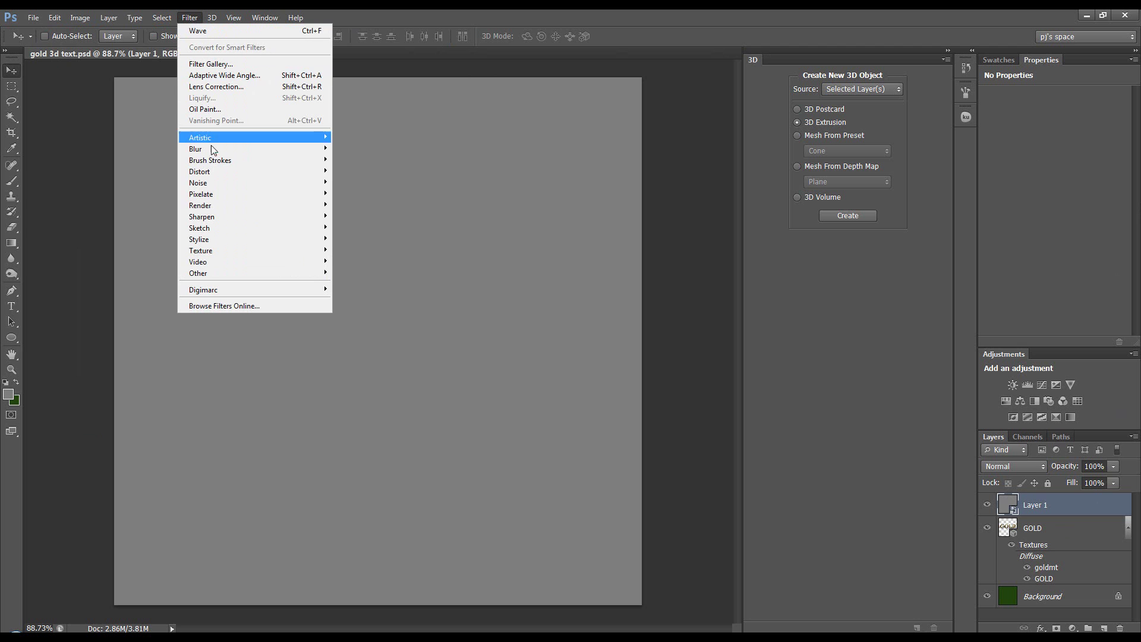
mouse_move(222, 205)
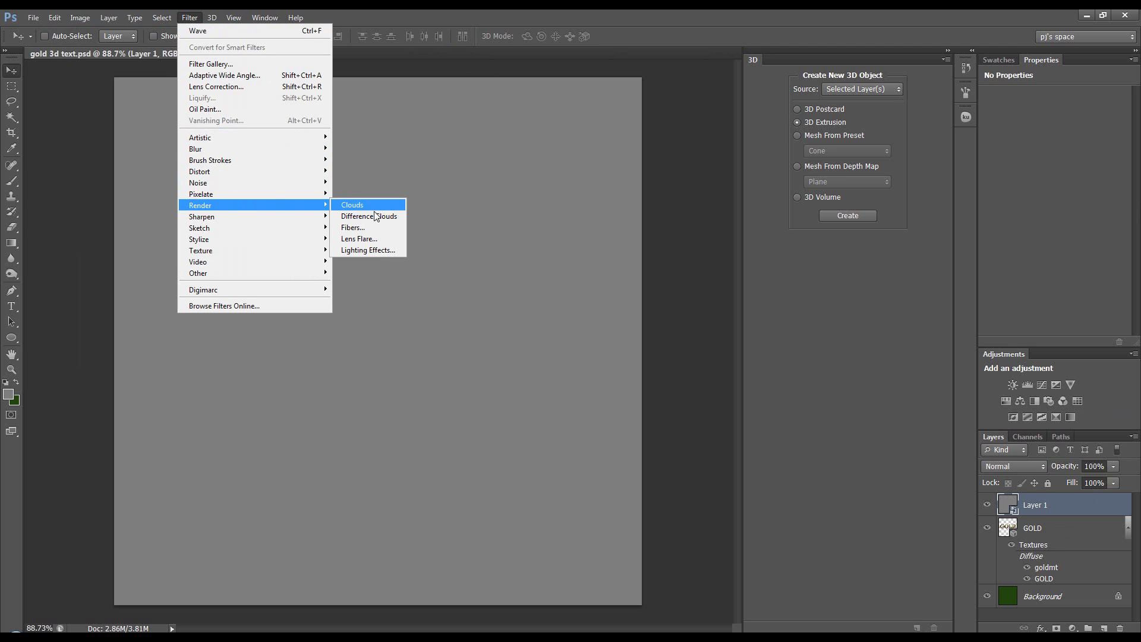
left_click(378, 251)
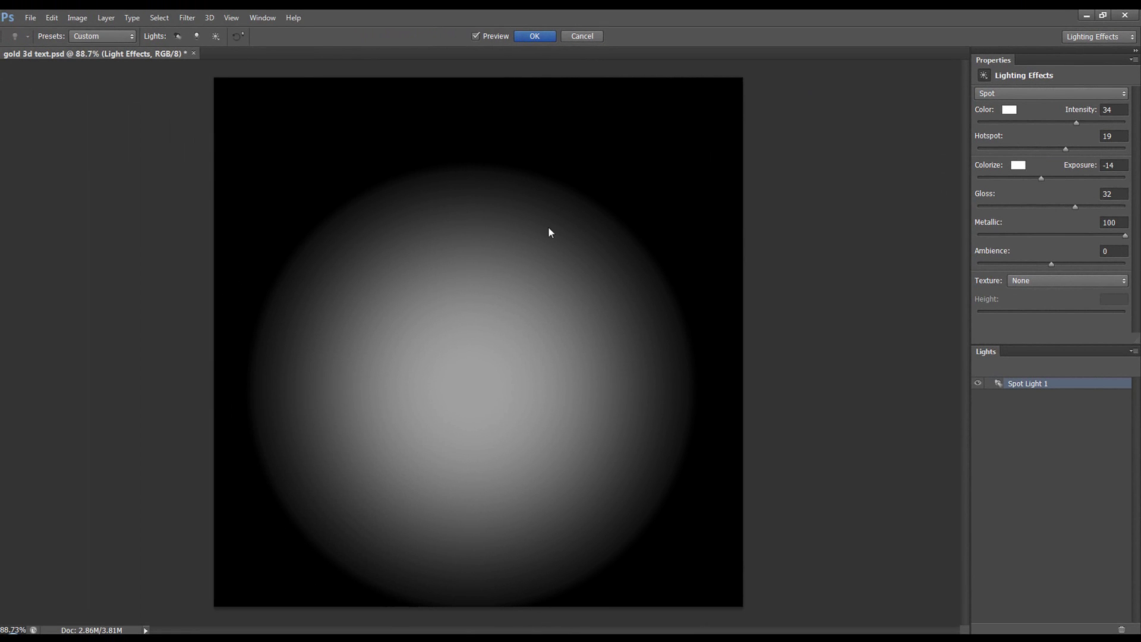
left_click(535, 36)
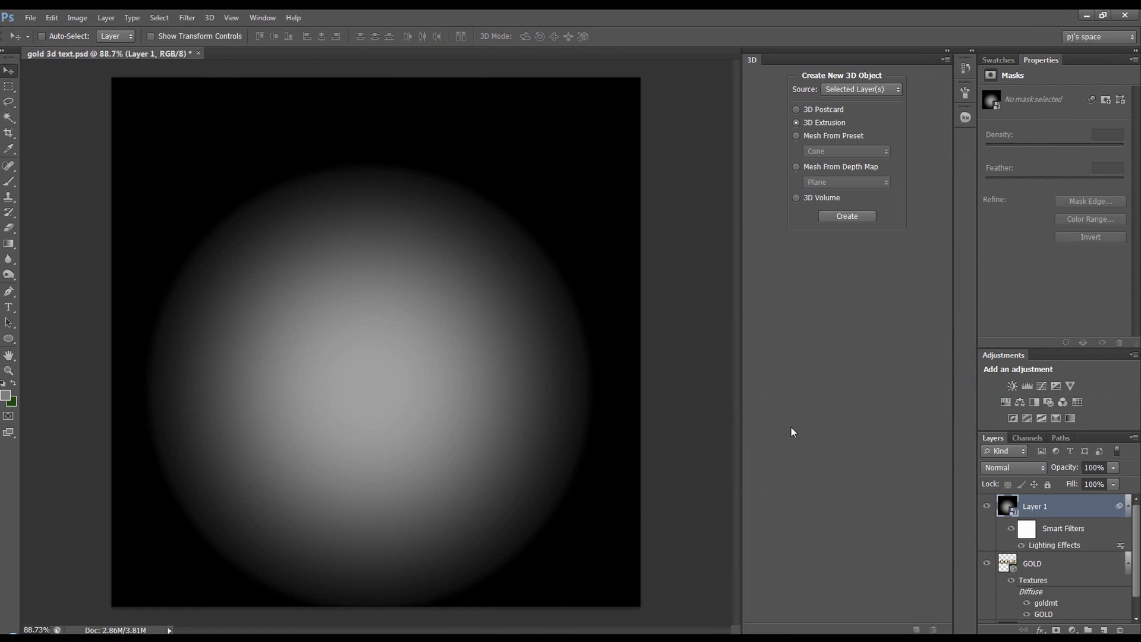
- Set Layer 1 to Overlay blend mode at 43% opacity
left_click(1010, 468)
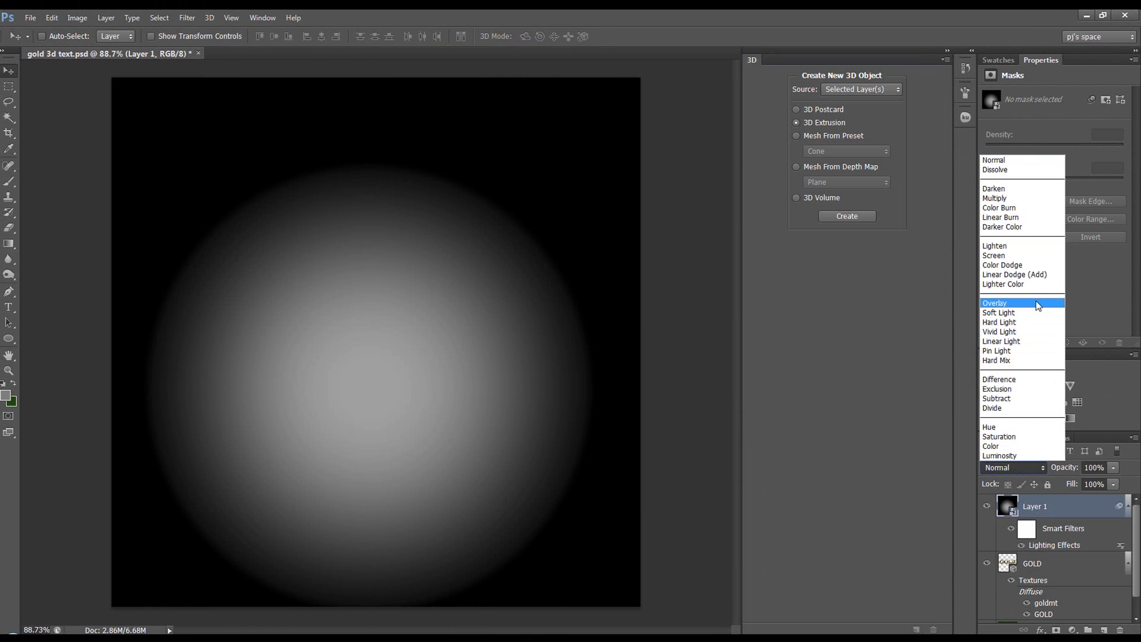
left_click(996, 303)
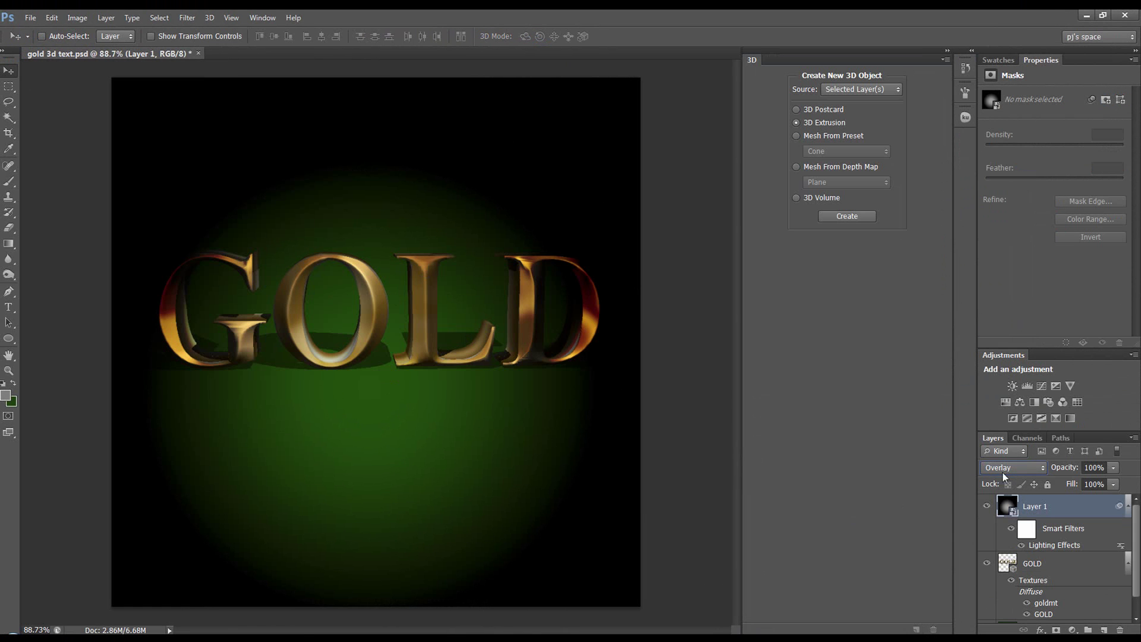
left_click_drag(1072, 471, 1035, 476)
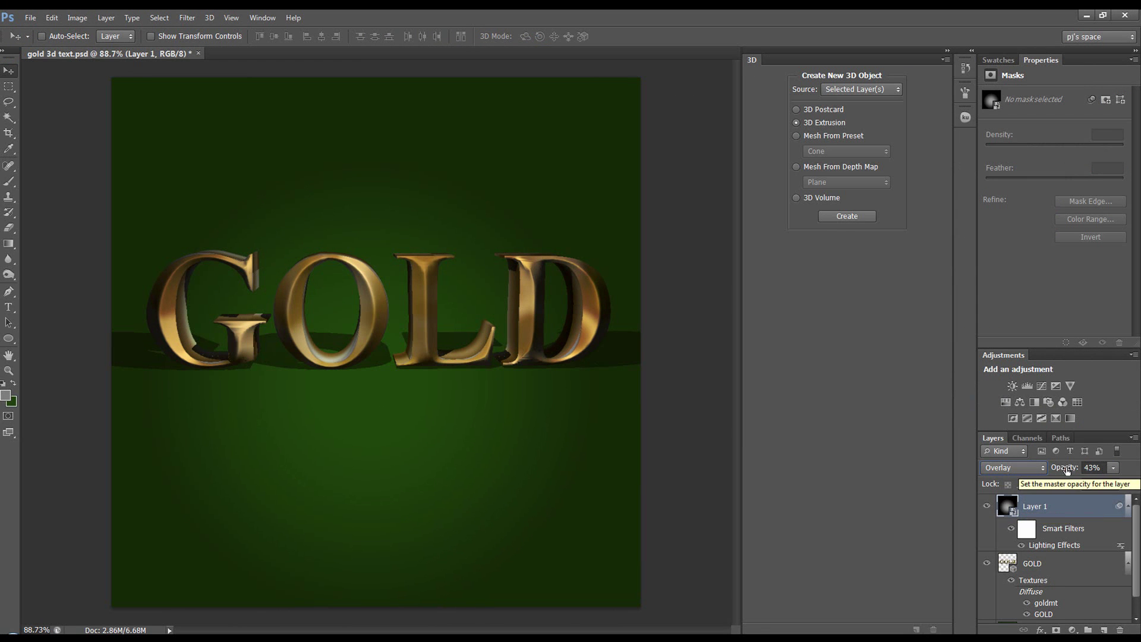
- Give the Lighting Effects filter Color Burn blending at 95% opacity
double_click(1121, 547)
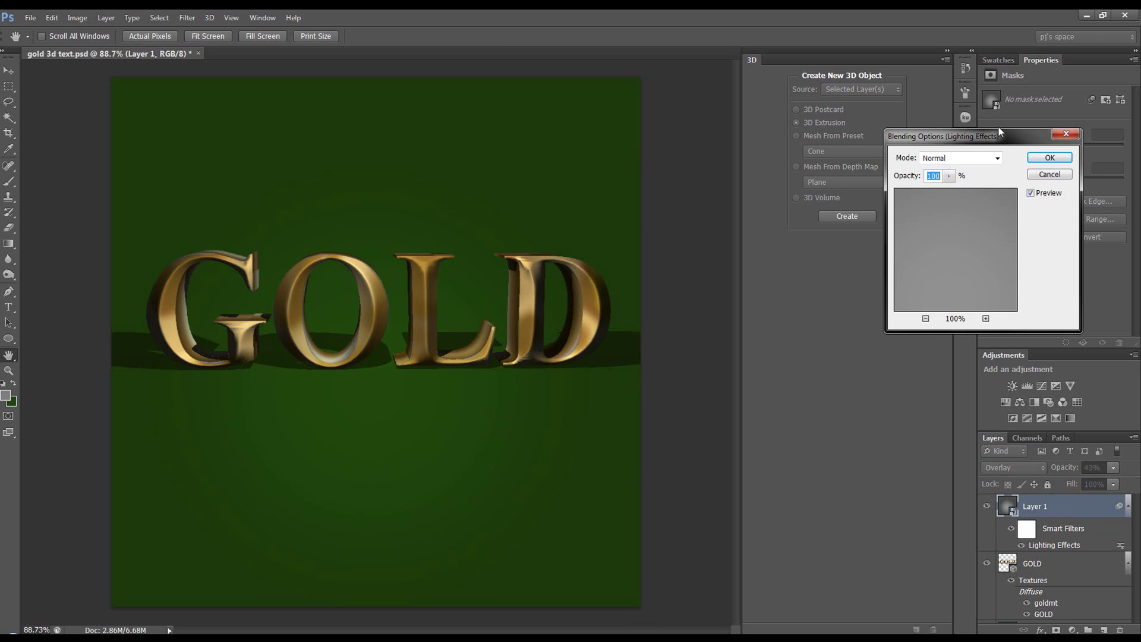
left_click_drag(997, 126, 962, 127)
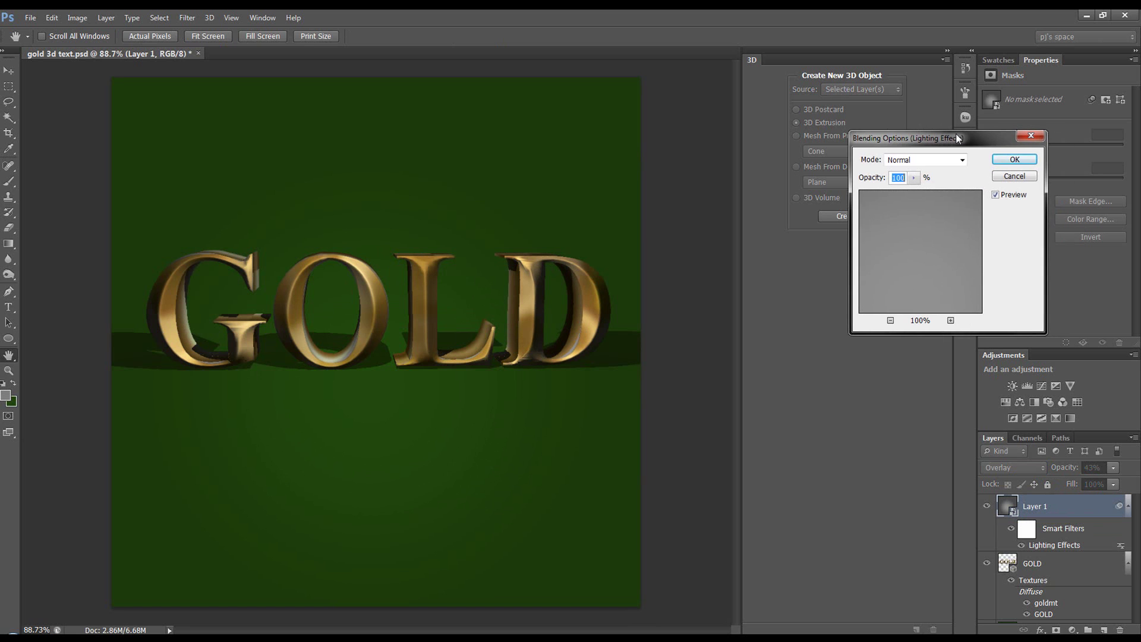
left_click(923, 160)
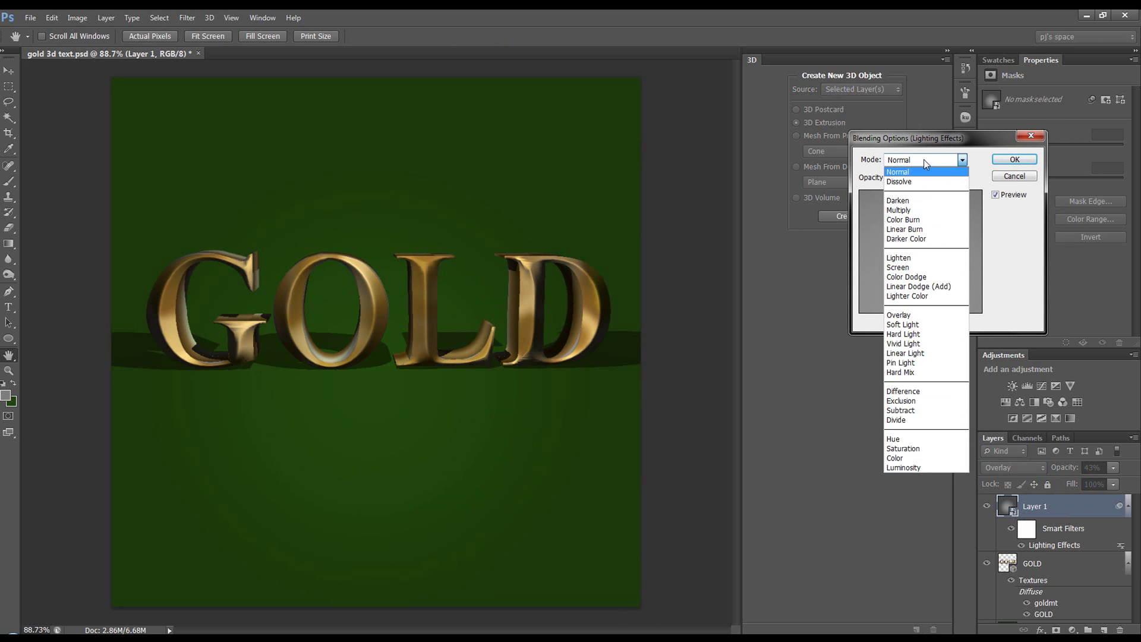
left_click(919, 172)
left_click(924, 161)
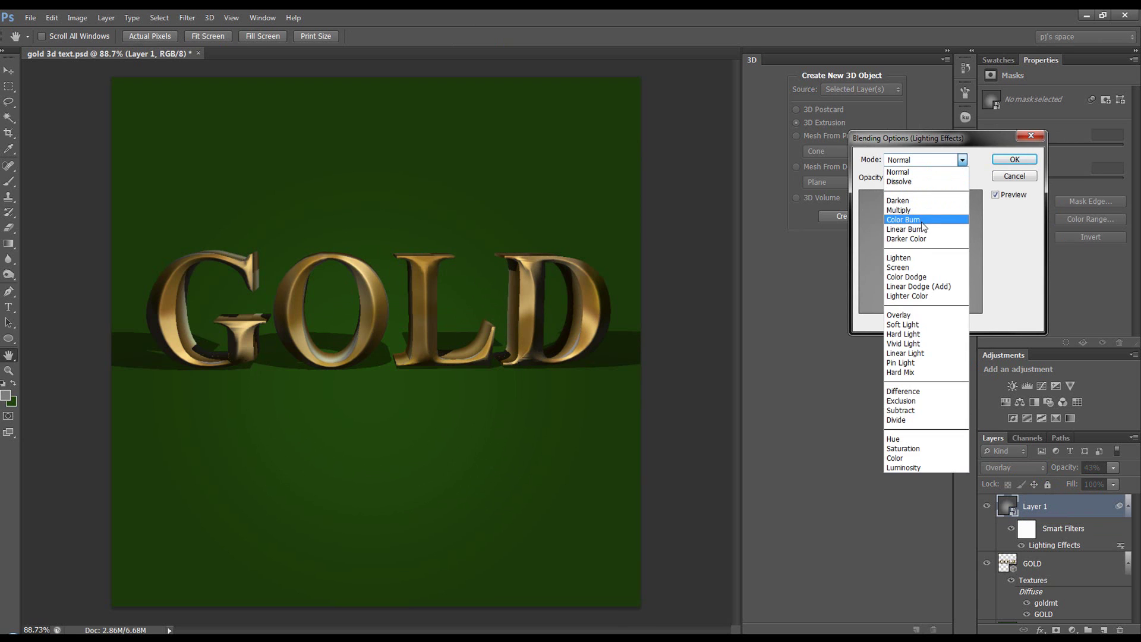
left_click(924, 224)
mouse_move(914, 178)
left_mouse_down()
mouse_move(920, 190)
mouse_move(905, 198)
left_mouse_up()
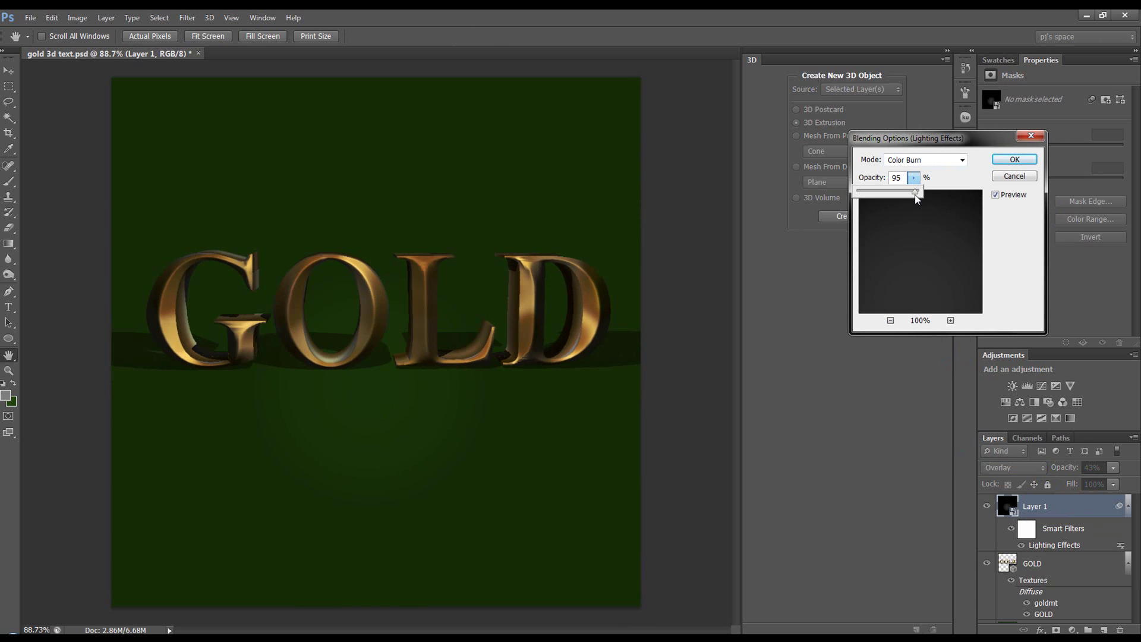
left_click(1013, 159)
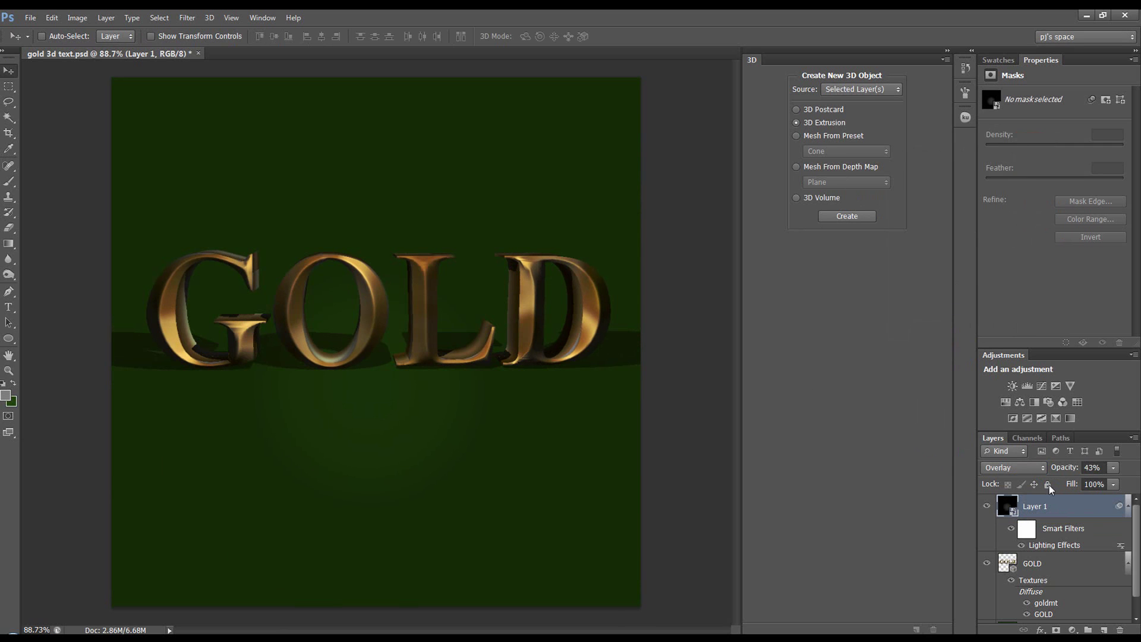
- Compare the filter on and off, then restore its blending to Normal at 100%
left_click(1022, 546)
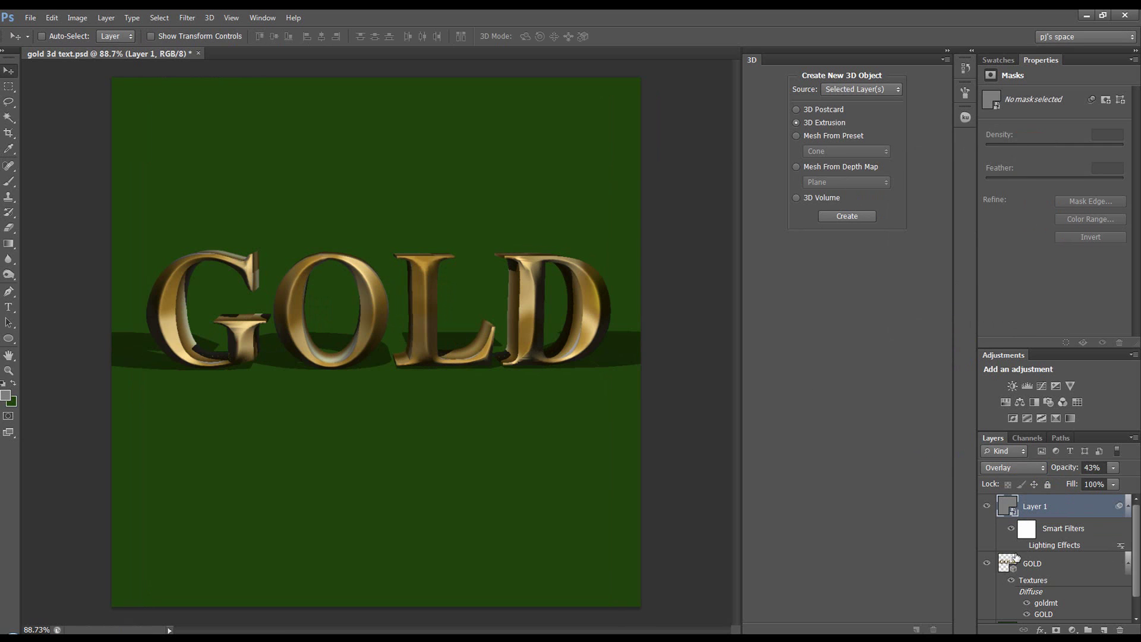
left_click(1022, 546)
double_click(1120, 545)
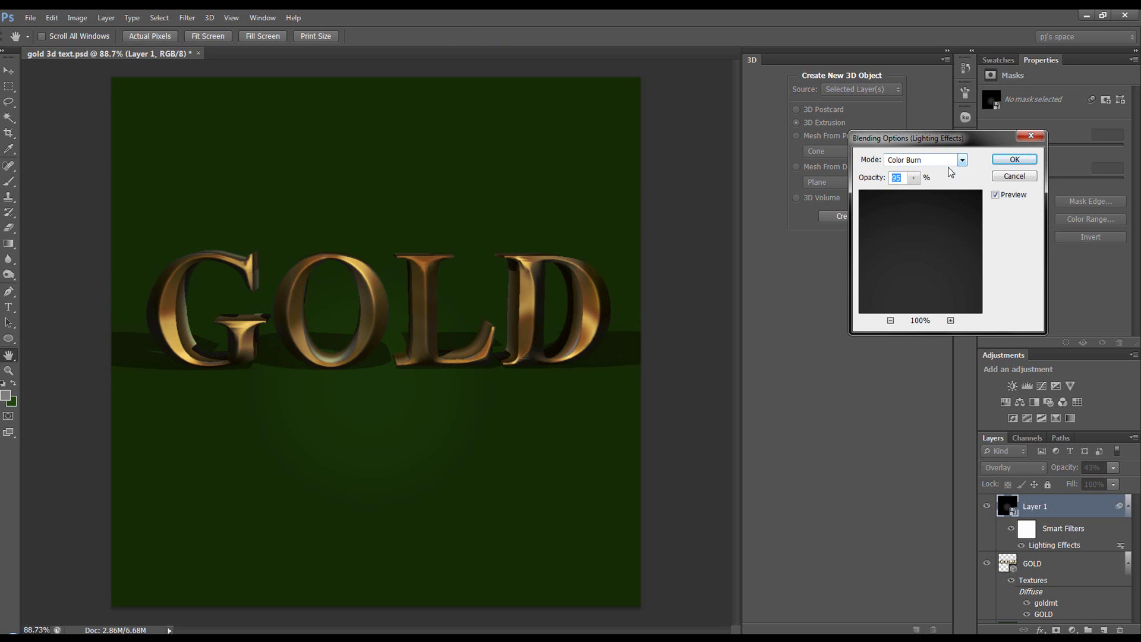
left_click(913, 177)
left_click_drag(915, 191, 922, 191)
left_click(939, 160)
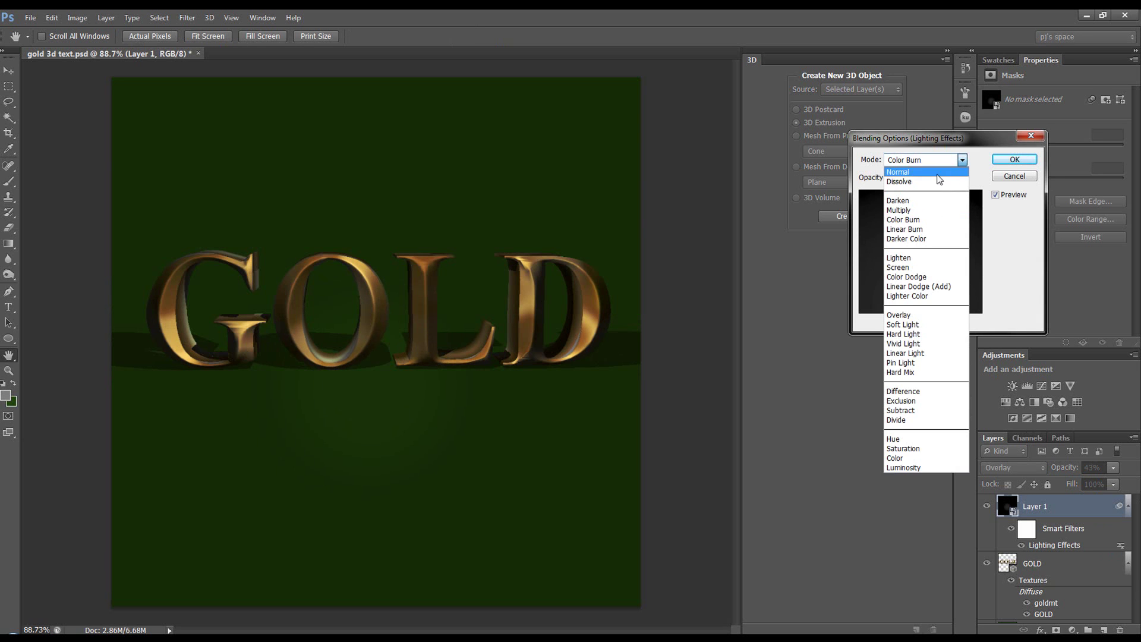
left_click(939, 172)
left_click(1014, 159)
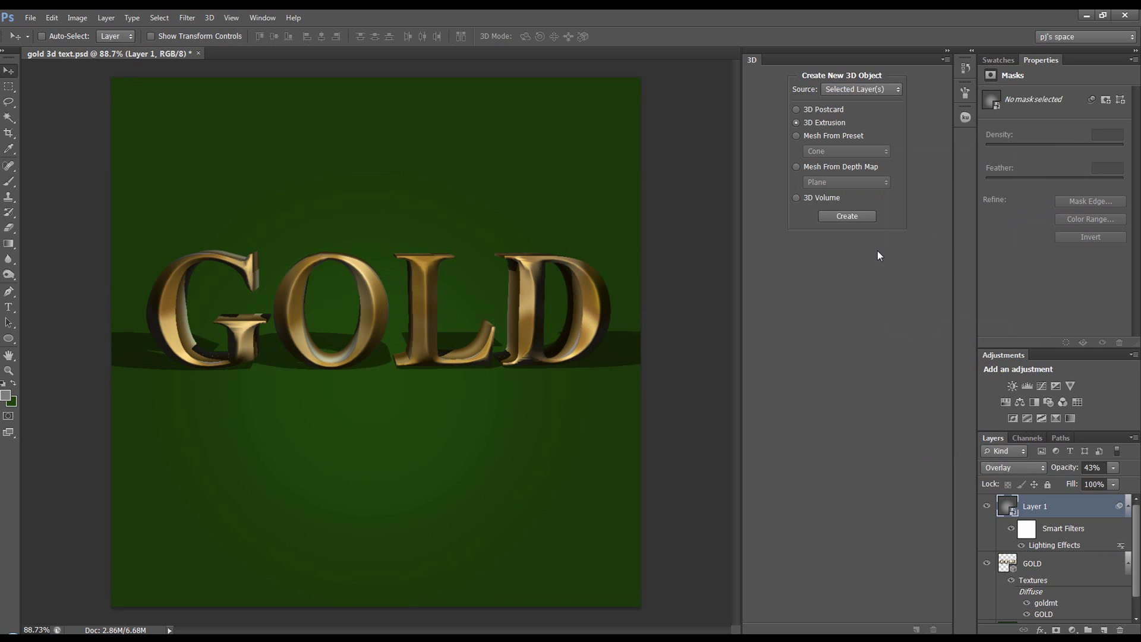